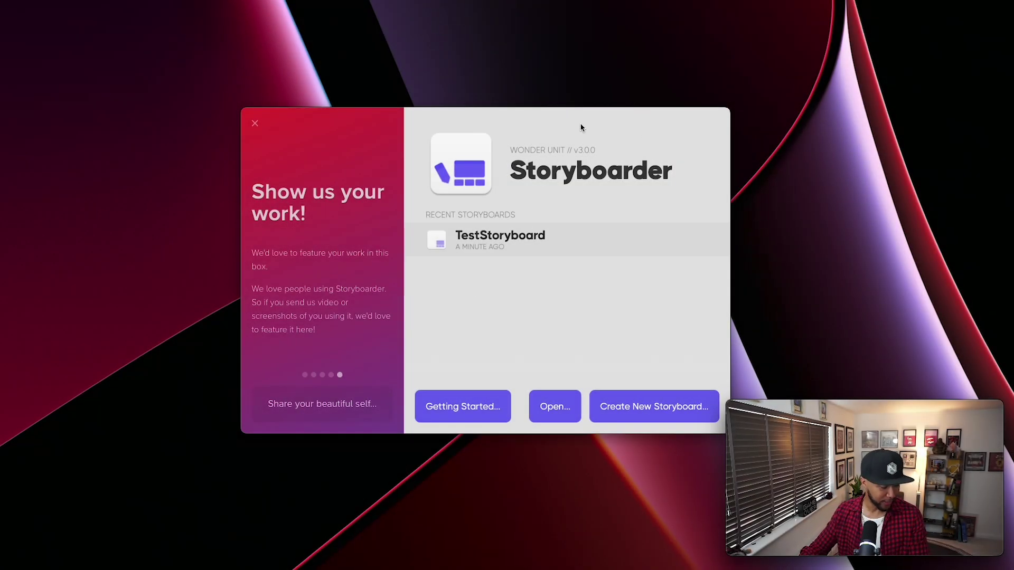
- Start a new blank storyboard with the HD 16:9 aspect ratio
left_click_drag(581, 127, 571, 106)
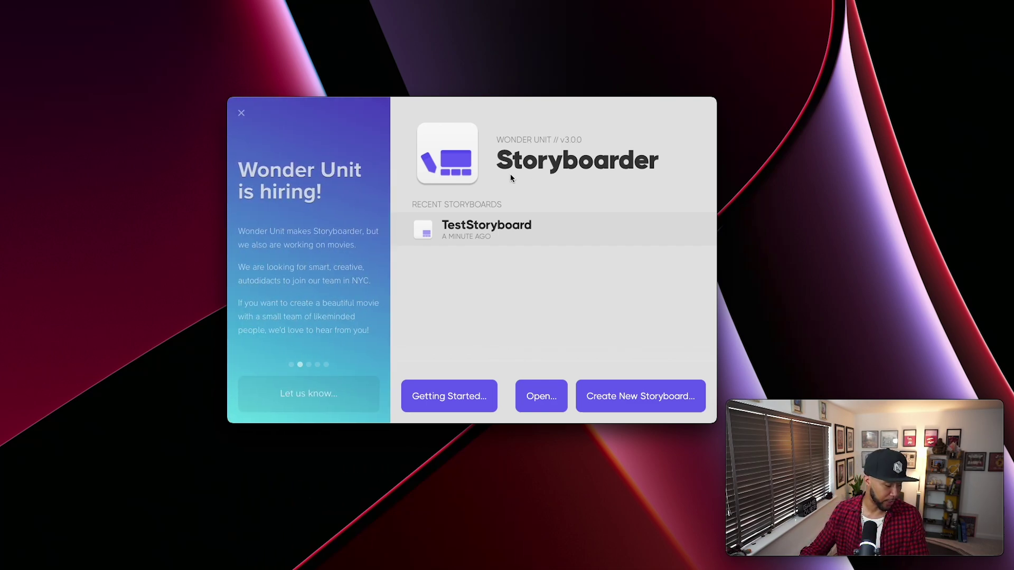
left_click_drag(483, 108, 486, 83)
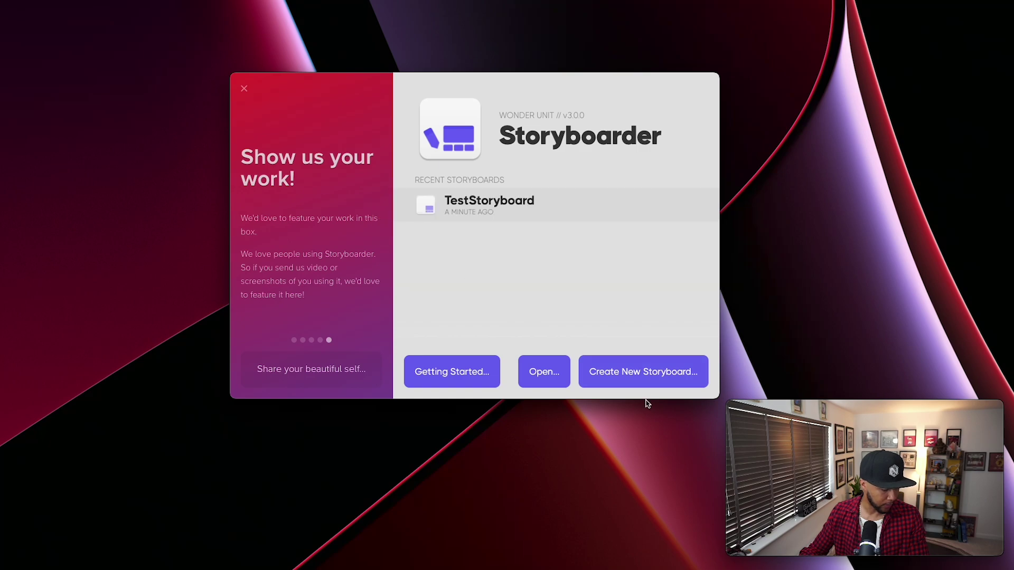
left_click(635, 377)
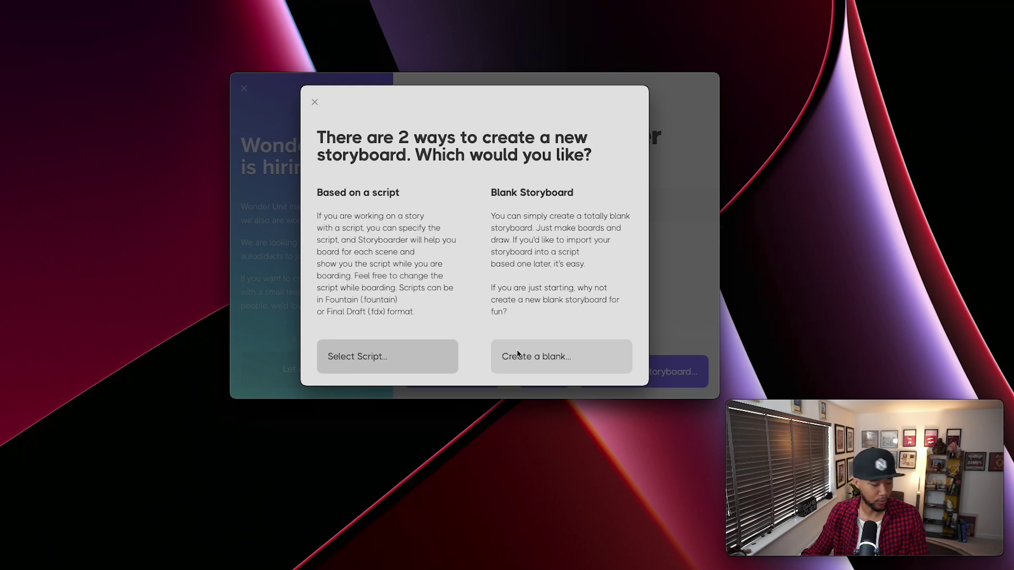
left_click(518, 354)
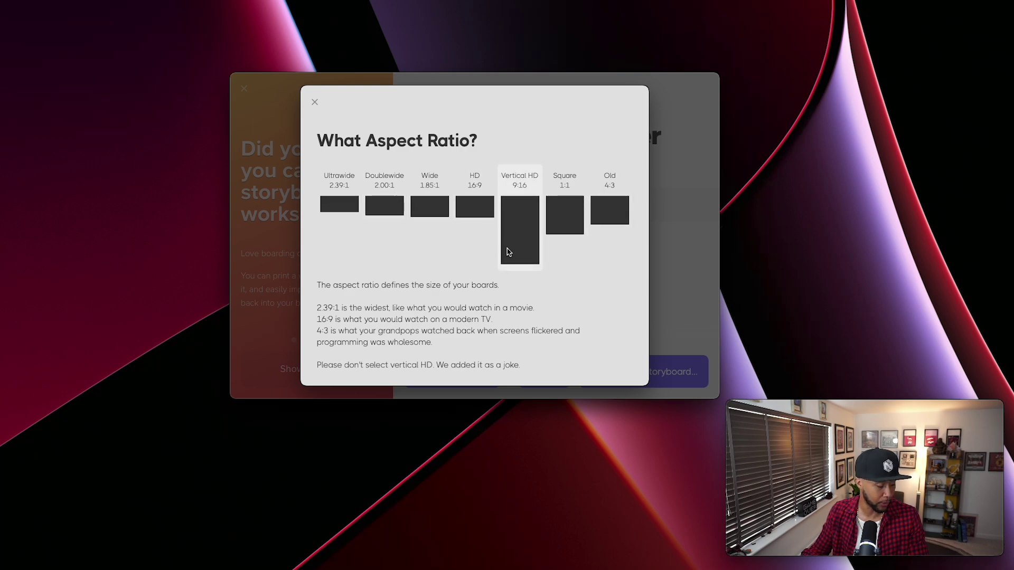
left_click(484, 221)
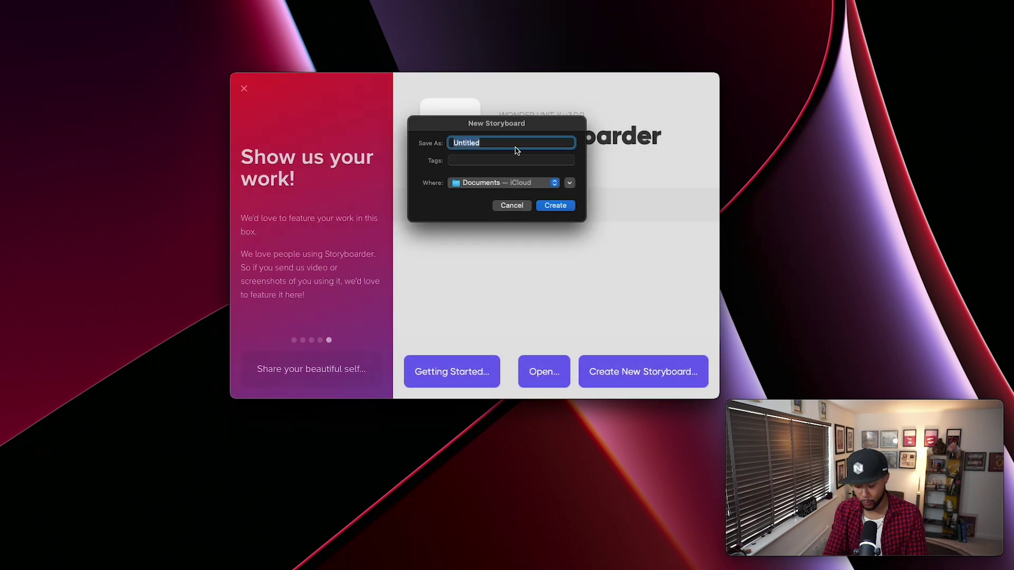
- Name the new storyboard YouTubeStoryboard and create it in the Documents folder
type("You")
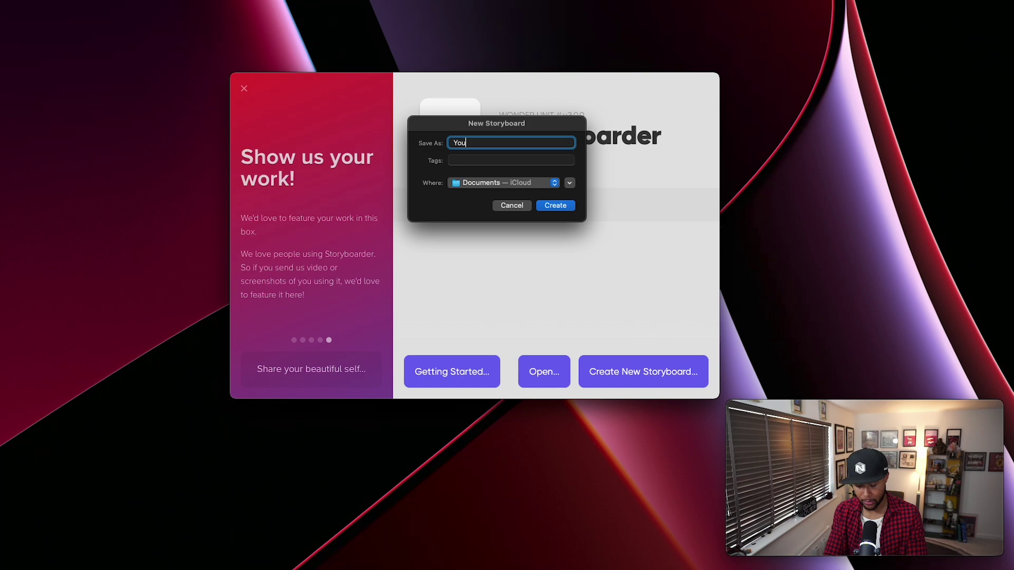
type("TubeS")
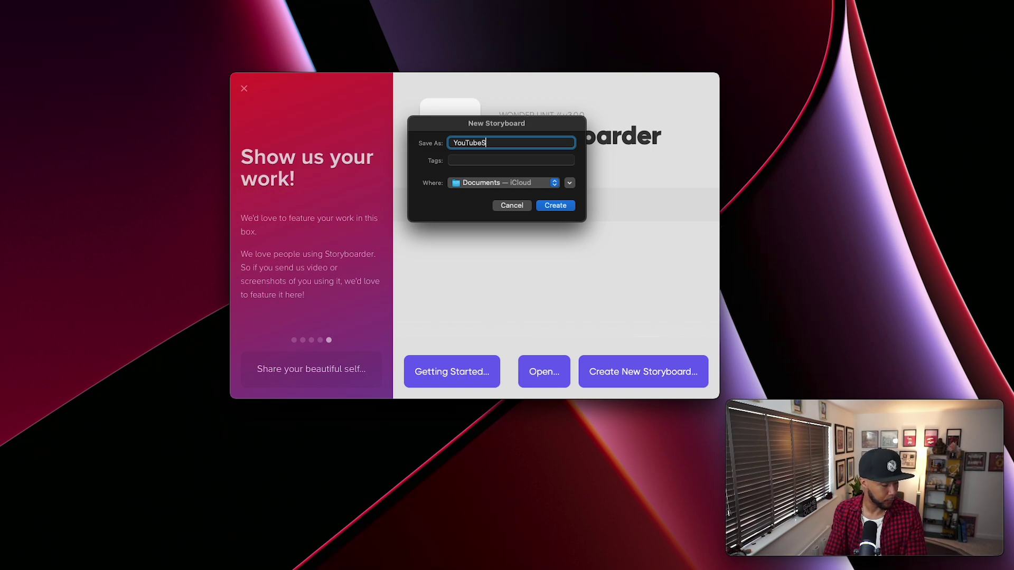
type("toryb")
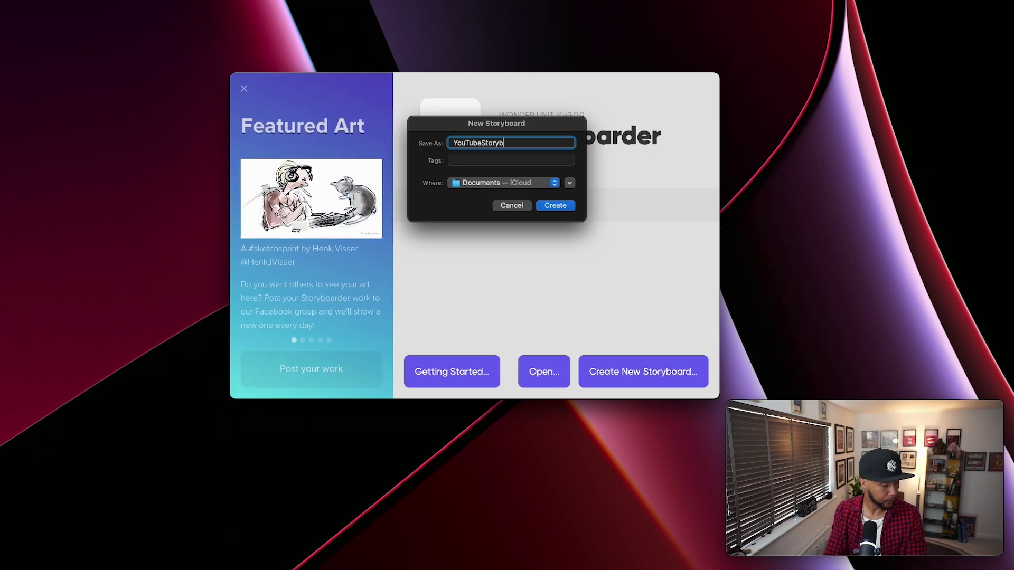
type("oard")
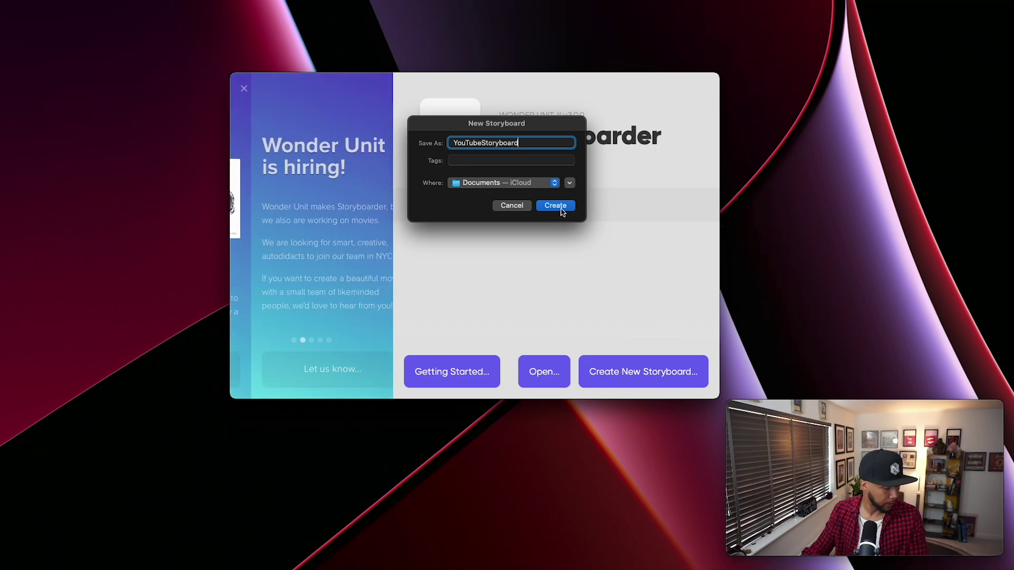
left_click(557, 206)
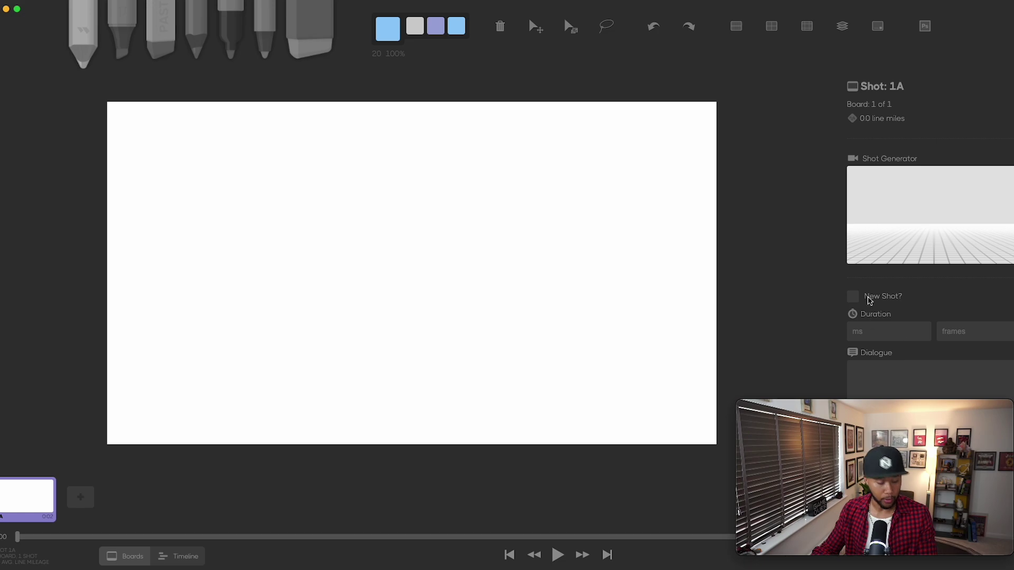
- Draw a few loose pencil squiggles across the left half of the first board
left_click_drag(897, 410, 935, 382)
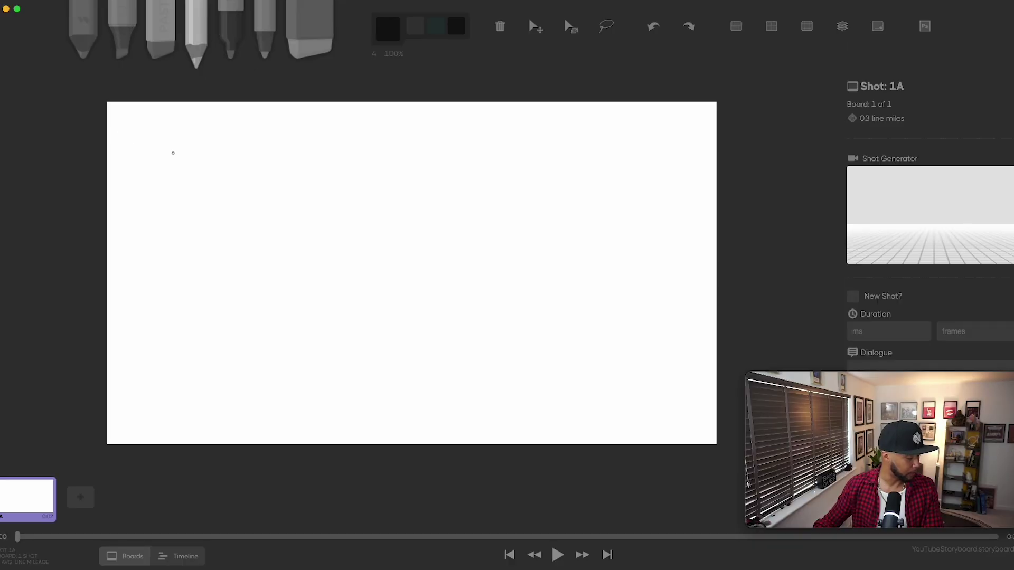
mouse_move(180, 148)
left_mouse_down()
mouse_move(157, 202)
mouse_move(206, 214)
mouse_move(222, 206)
mouse_move(285, 248)
left_mouse_up()
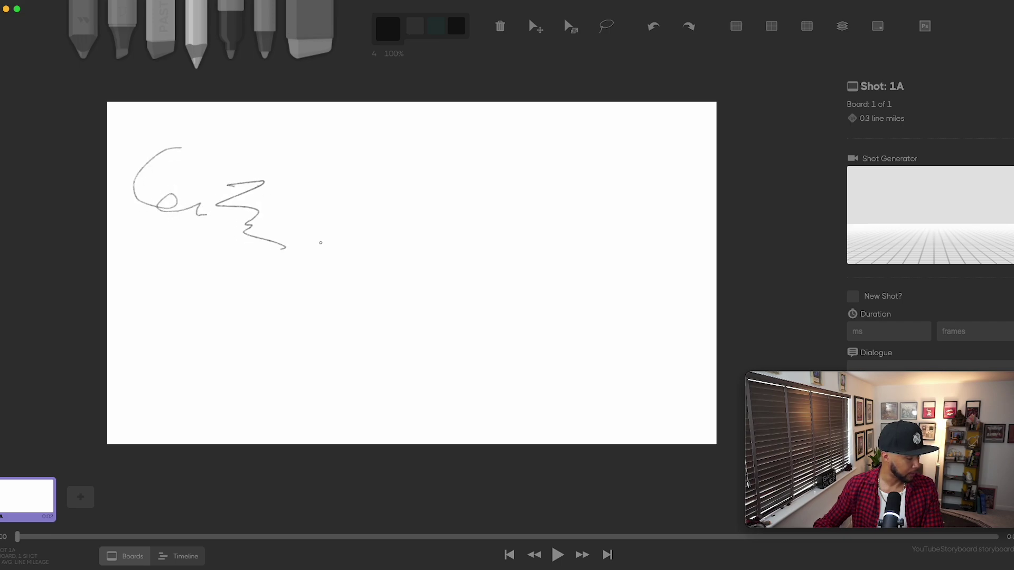
mouse_move(326, 194)
left_mouse_down()
mouse_move(340, 197)
mouse_move(341, 272)
left_mouse_up()
mouse_move(392, 209)
left_mouse_down()
mouse_move(436, 238)
mouse_move(440, 258)
left_mouse_up()
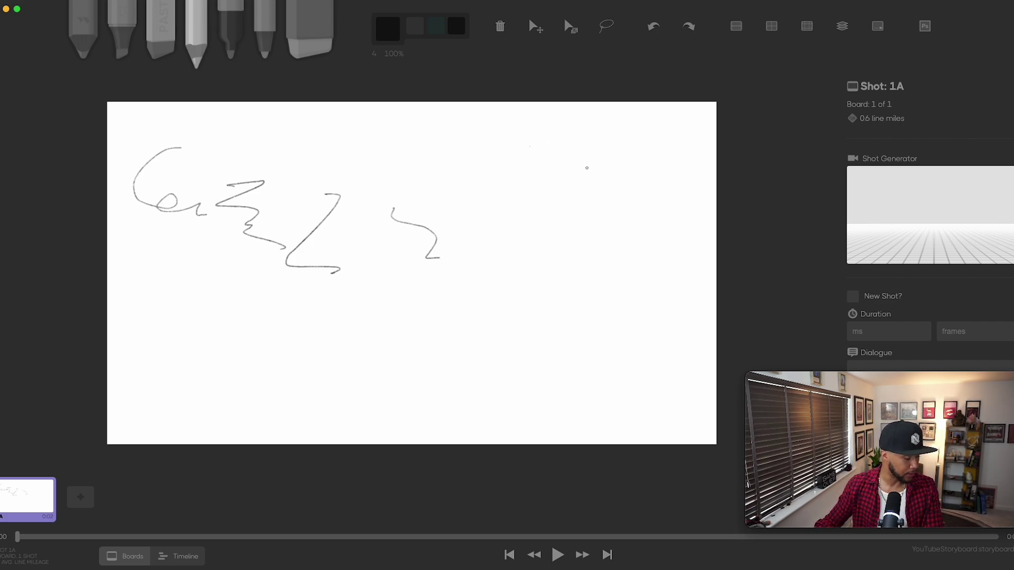
- Sketch a figure with an oval head, face guidelines, shoulders, torso and arms on the right half of the first board
mouse_move(530, 160)
left_mouse_down()
mouse_move(544, 265)
mouse_move(494, 224)
mouse_move(603, 214)
left_mouse_up()
left_click_drag(547, 176, 493, 302)
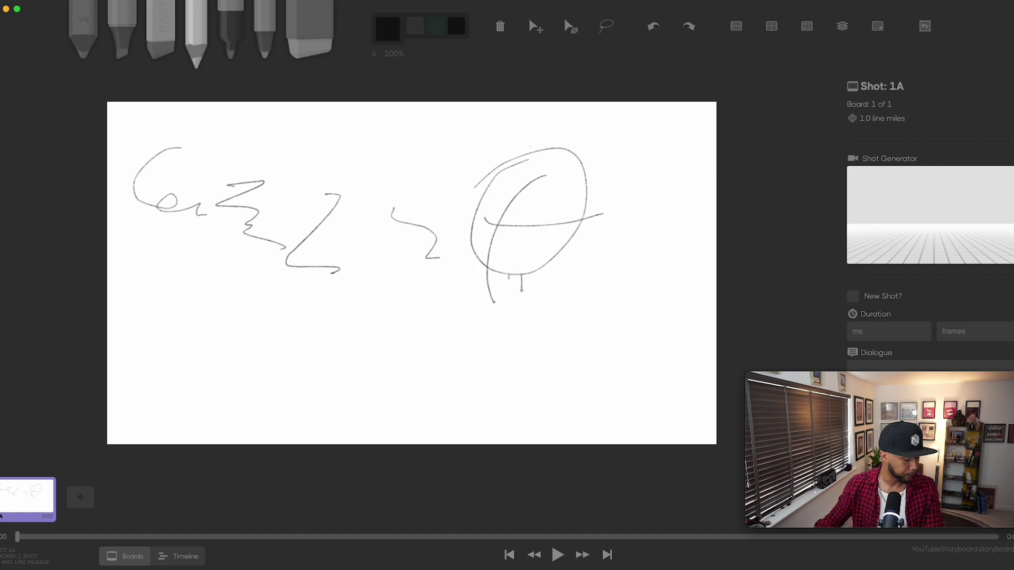
left_click_drag(482, 278, 636, 290)
left_click_drag(577, 299, 595, 399)
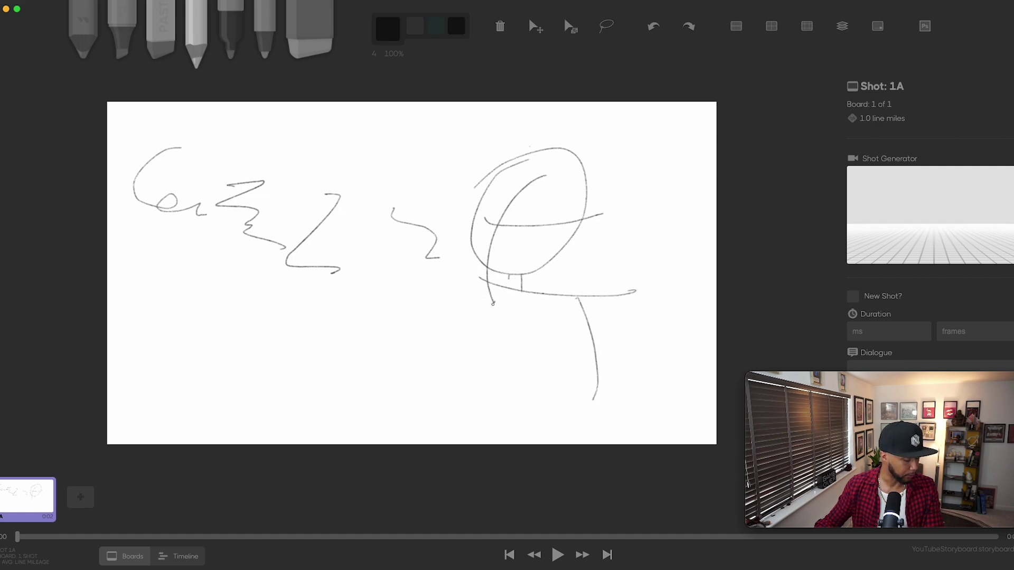
left_click_drag(474, 285, 455, 445)
left_click_drag(590, 320, 661, 417)
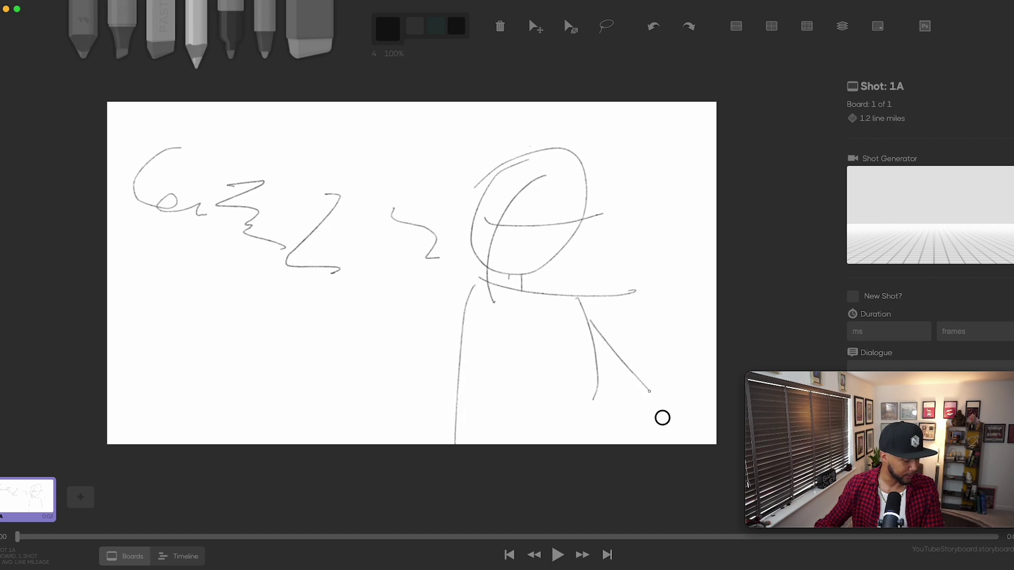
left_click_drag(458, 310, 408, 400)
left_click_drag(457, 367, 402, 433)
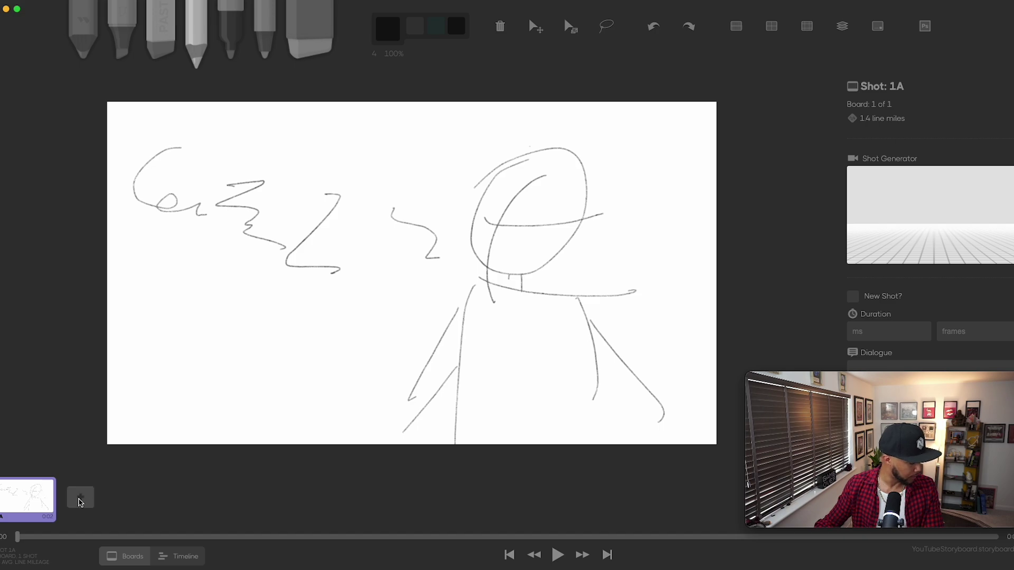
- Add a second board and draw a stick figure with head, body, arm and legs on its left half
left_click(78, 515)
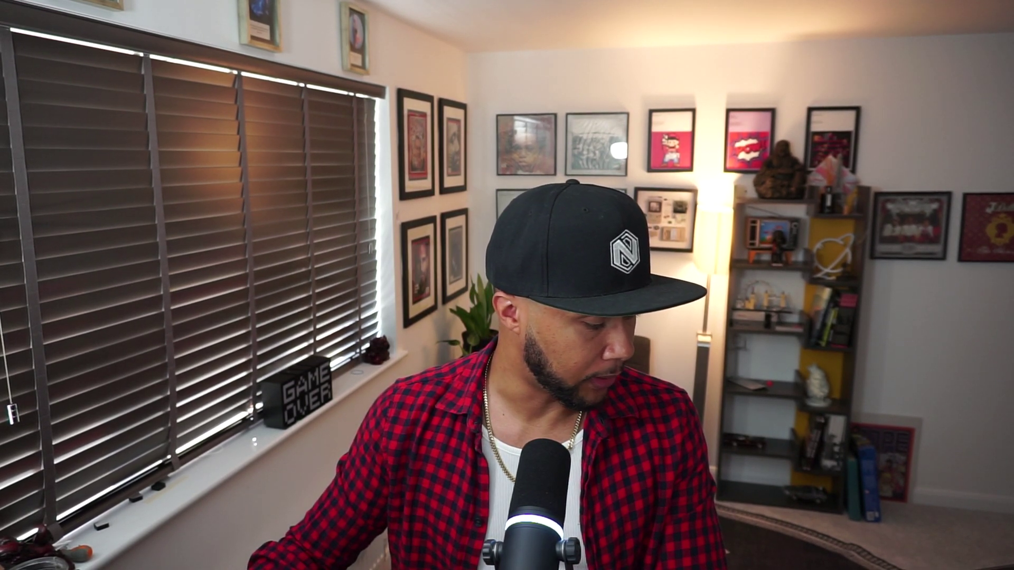
mouse_move(239, 190)
left_mouse_down()
mouse_move(285, 213)
mouse_move(193, 188)
left_mouse_up()
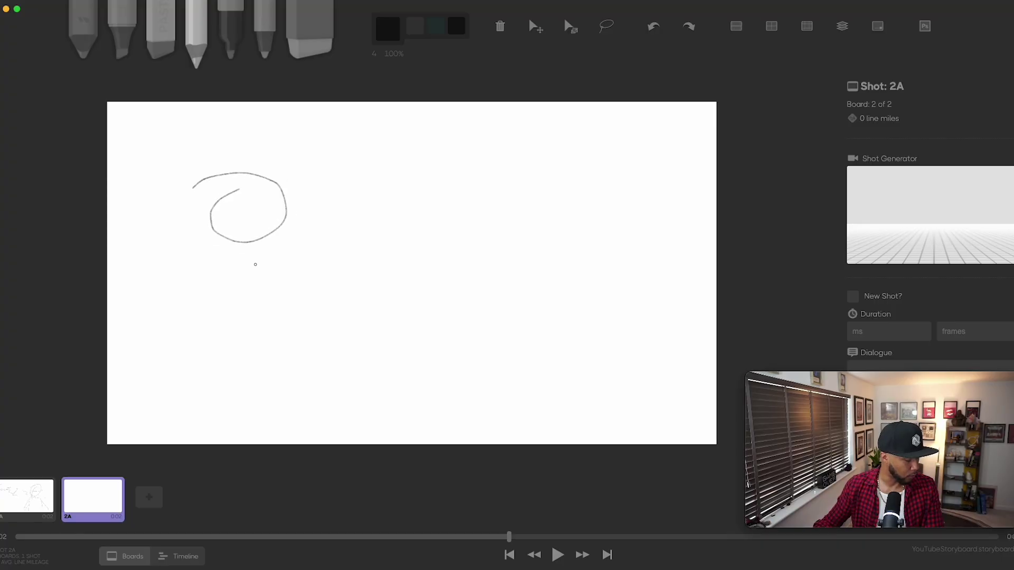
left_click_drag(256, 248, 240, 416)
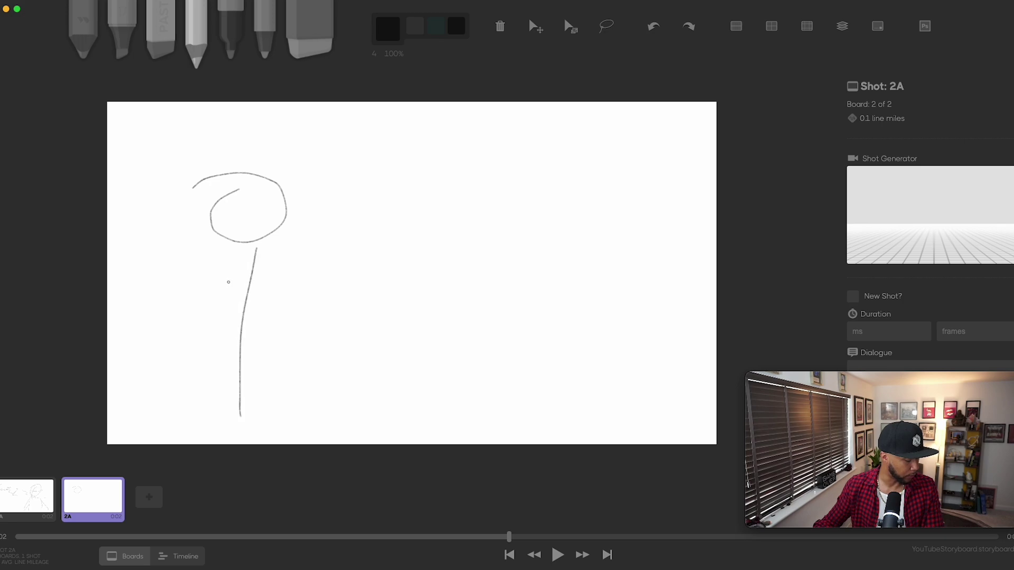
left_click_drag(268, 281, 153, 355)
mouse_move(228, 348)
left_mouse_down()
mouse_move(189, 411)
mouse_move(297, 443)
left_mouse_up()
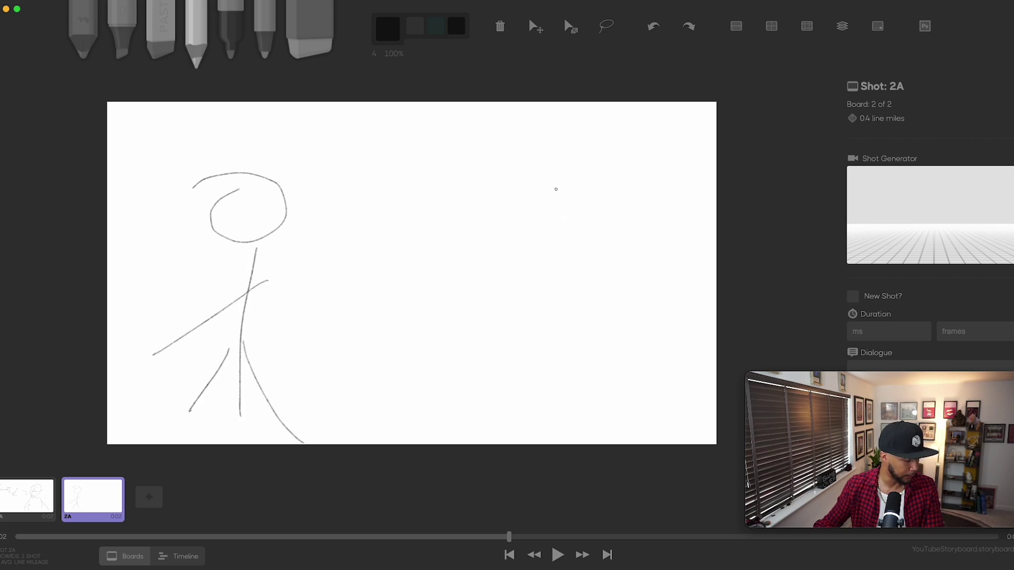
- Draw another stick figure with a larger head on the right half of the second board
mouse_move(521, 173)
left_mouse_down()
mouse_move(587, 179)
mouse_move(448, 171)
left_mouse_up()
left_click_drag(499, 243, 522, 391)
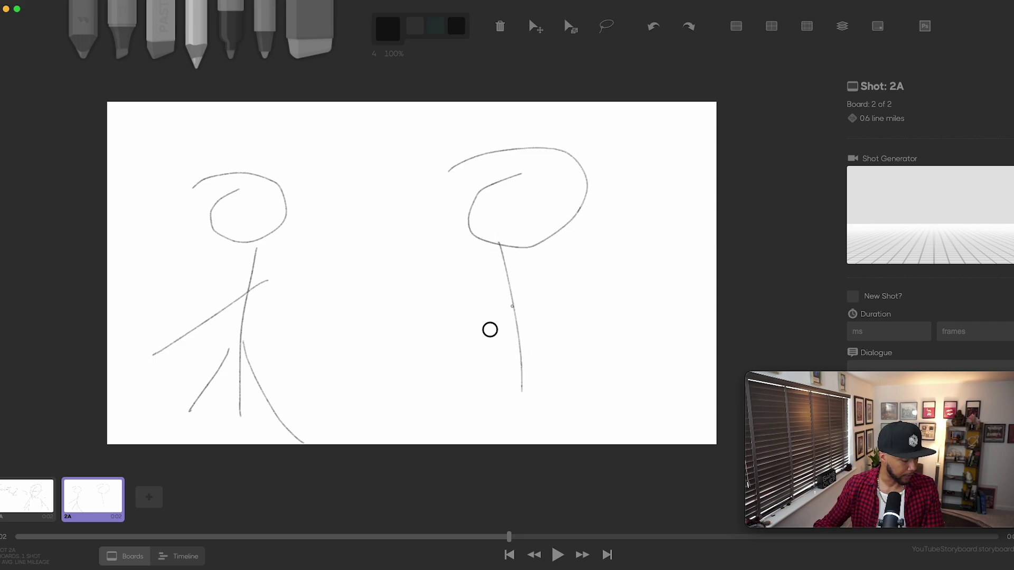
mouse_move(512, 307)
left_mouse_down()
mouse_move(467, 354)
mouse_move(559, 347)
mouse_move(488, 429)
left_mouse_up()
left_click_drag(512, 395, 526, 406)
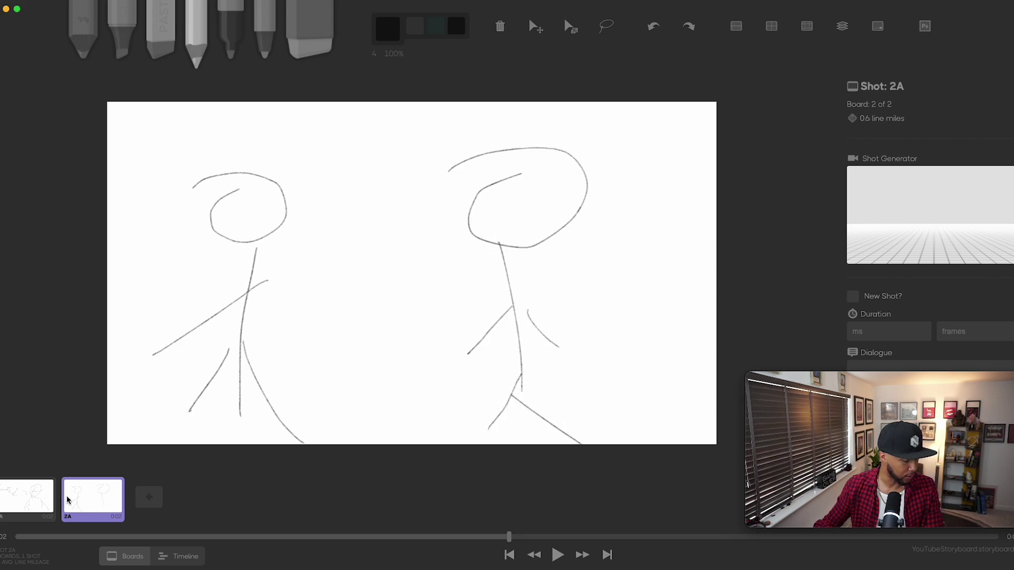
- Add a blank third board and play the storyboard from the first board
left_click(149, 497)
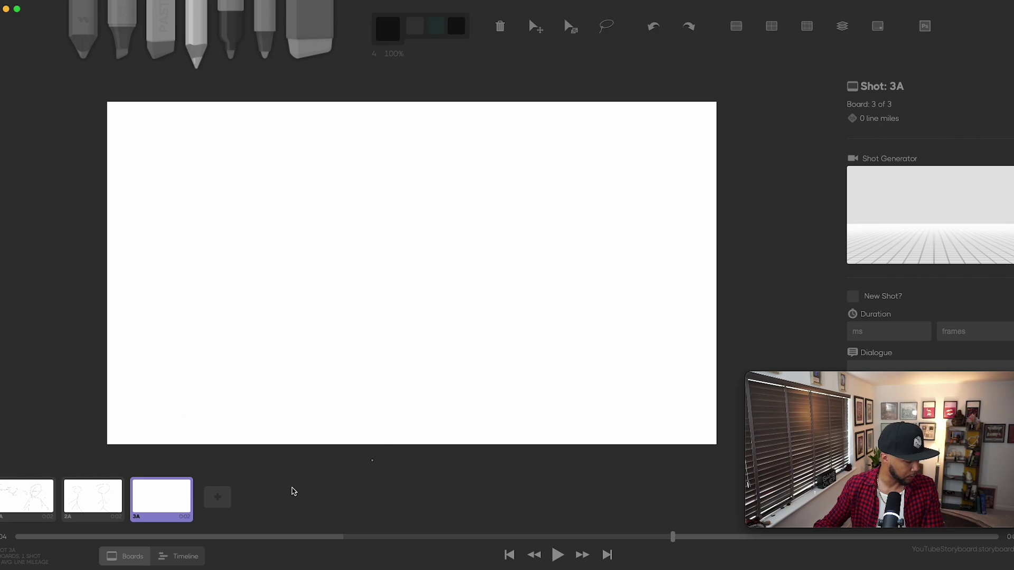
left_click(53, 503)
left_click(74, 492)
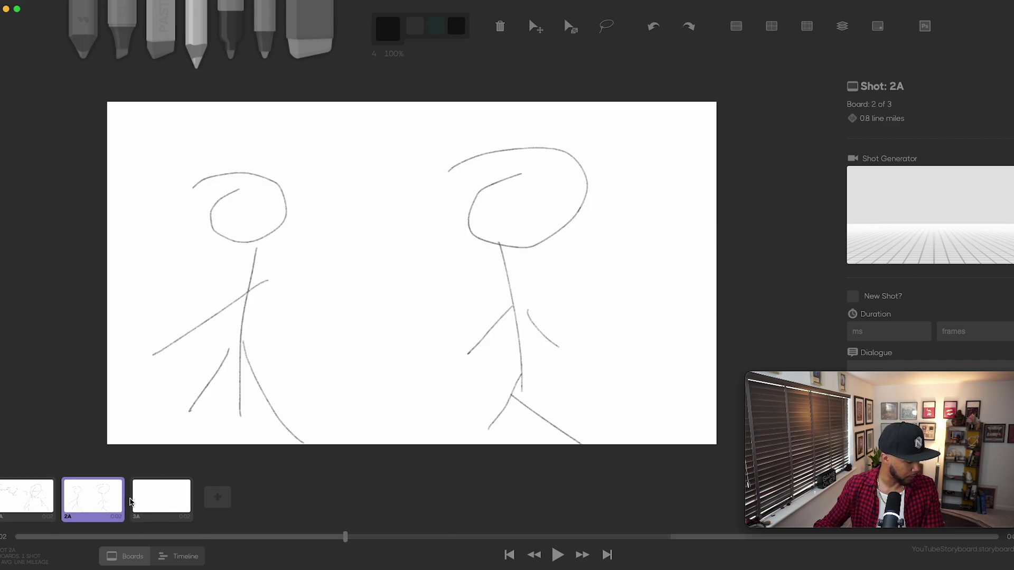
key("Right")
key("Left")
key("Left")
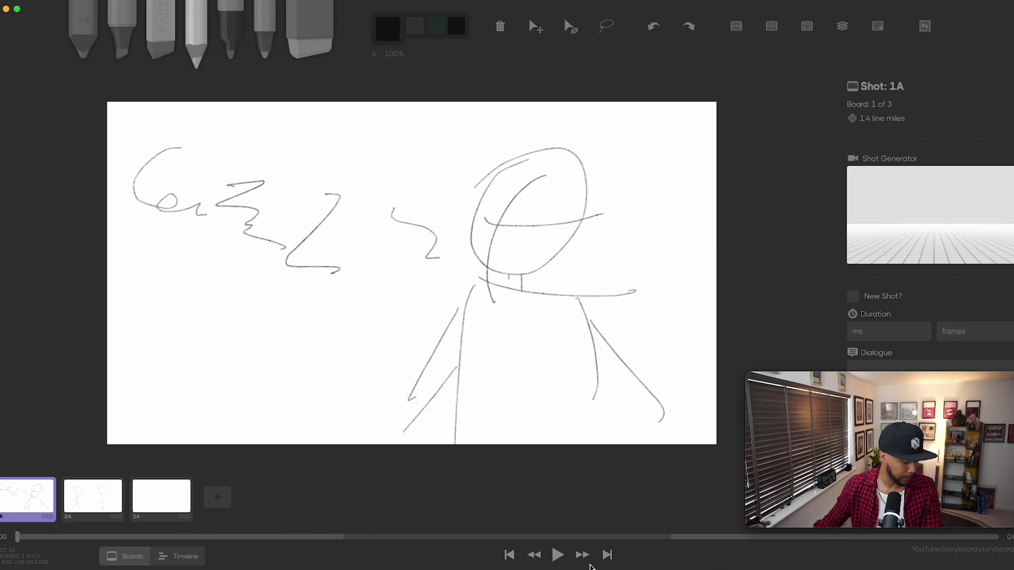
left_click(557, 555)
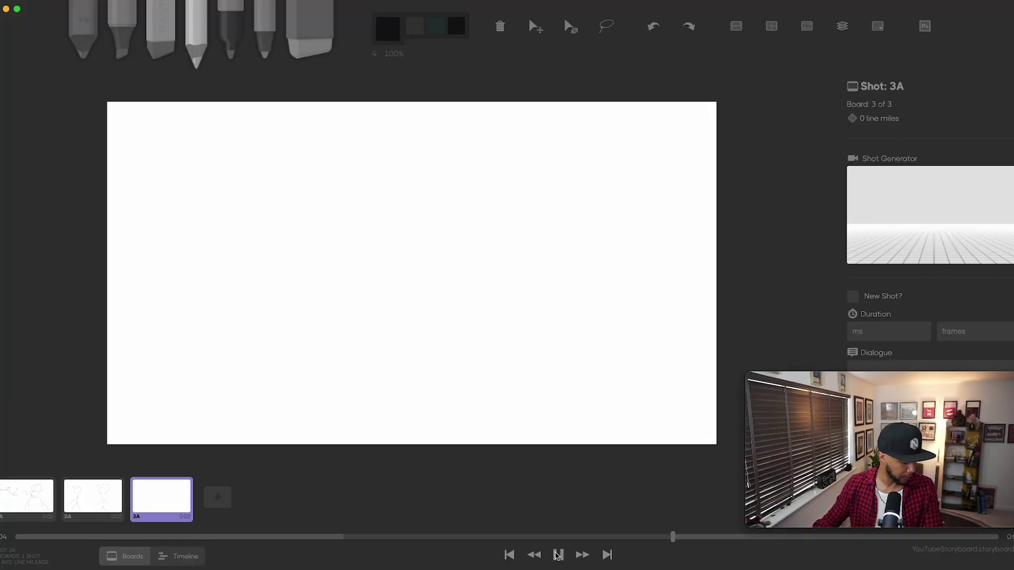
- Switch to the timeline view and move the blank third board ahead of the stick-figure board
left_click(173, 562)
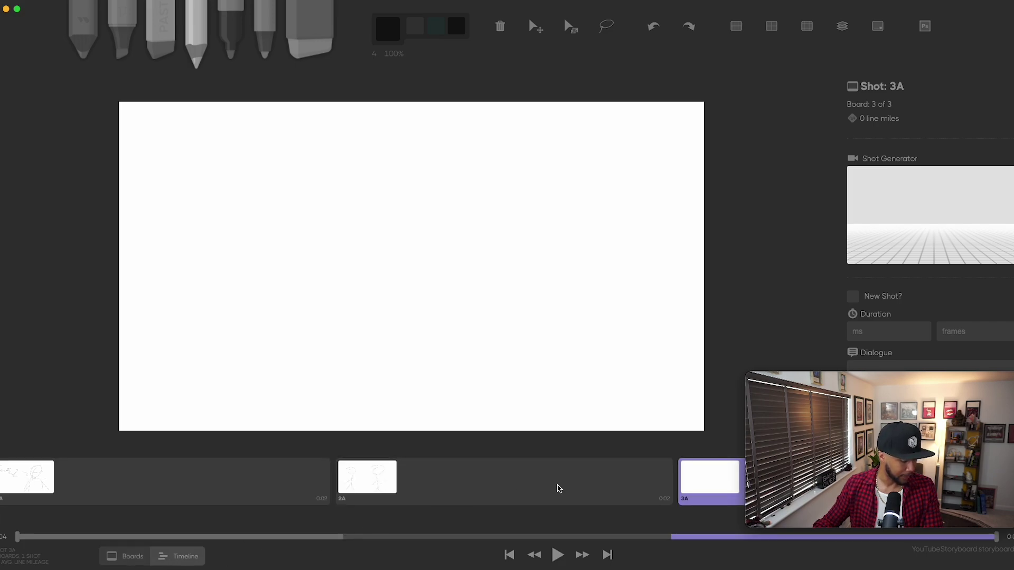
mouse_move(934, 387)
left_click_drag(934, 387, 903, 62)
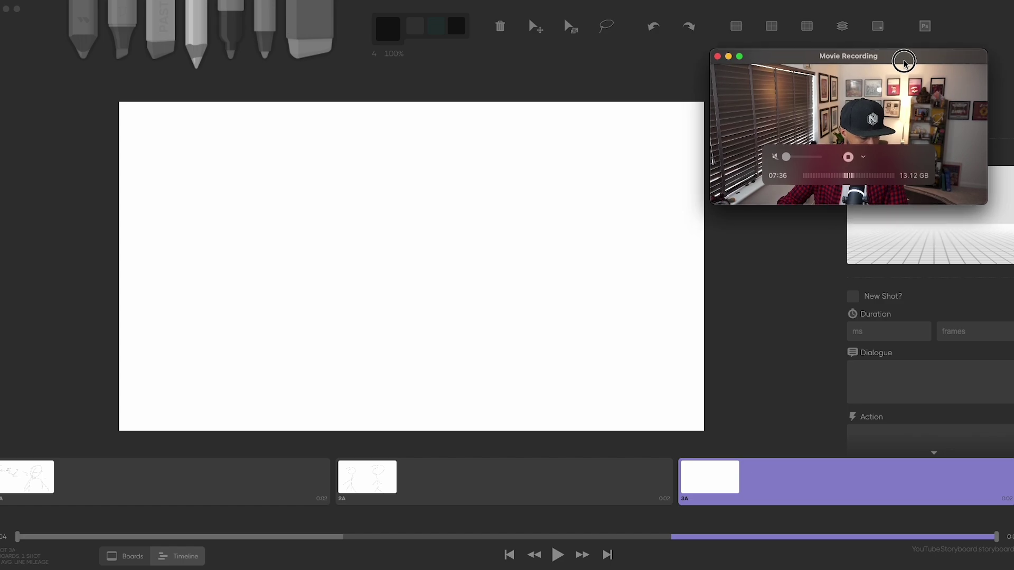
left_click_drag(747, 489, 421, 503)
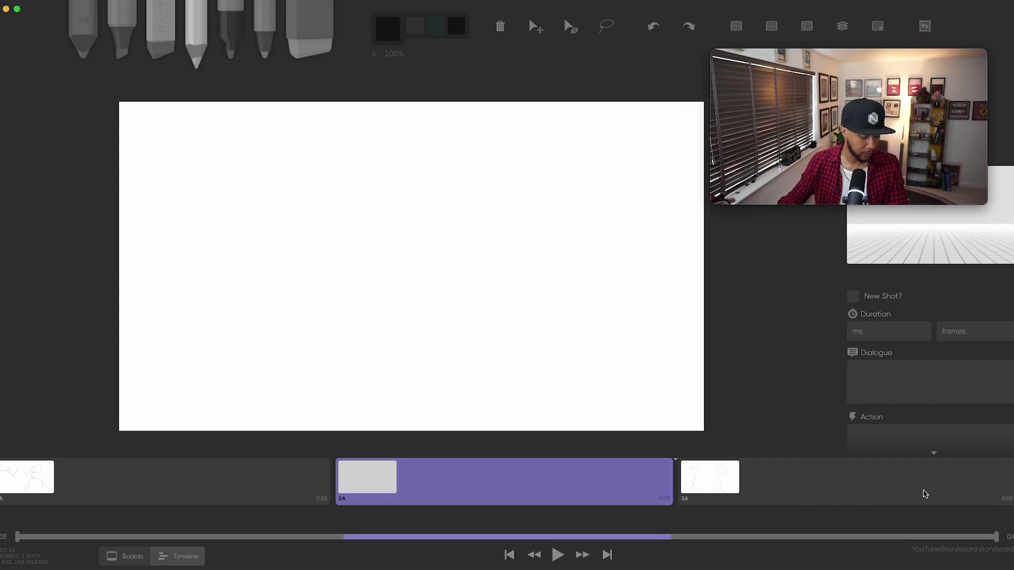
- Check the order in the boards view, then move the stick-figure board back to second place in the timeline and select the first board
left_click(139, 561)
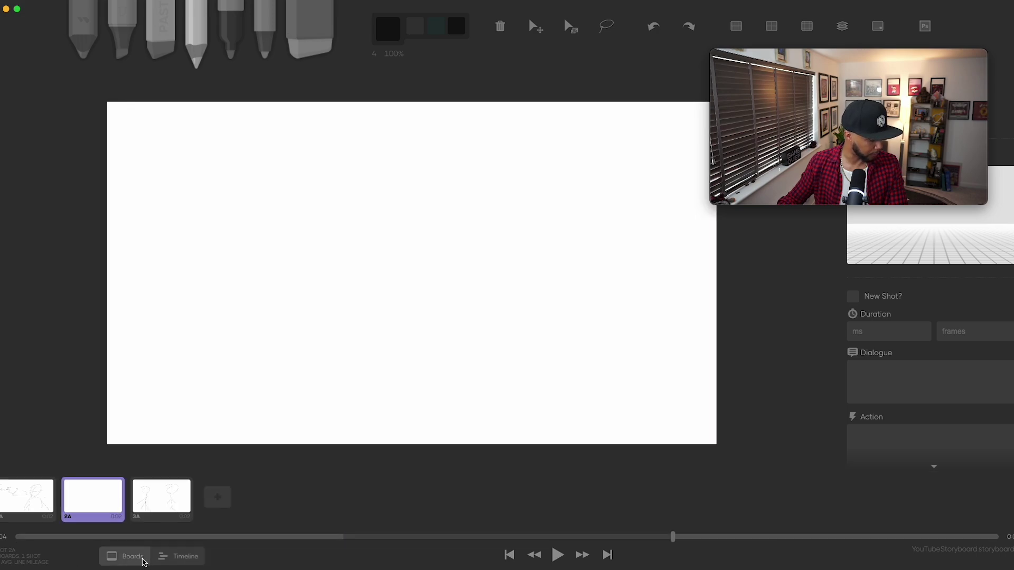
left_click(187, 557)
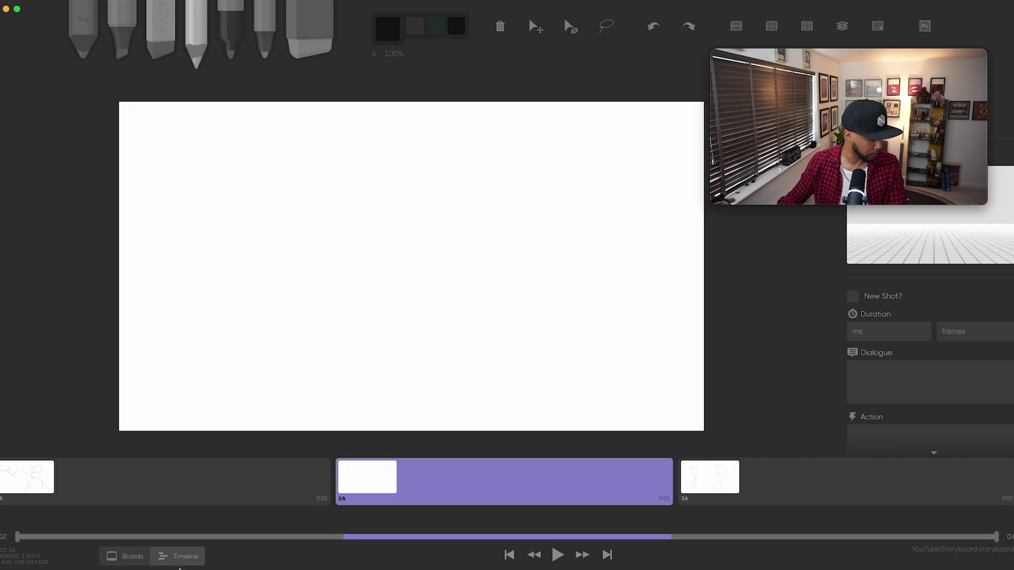
left_click(822, 496)
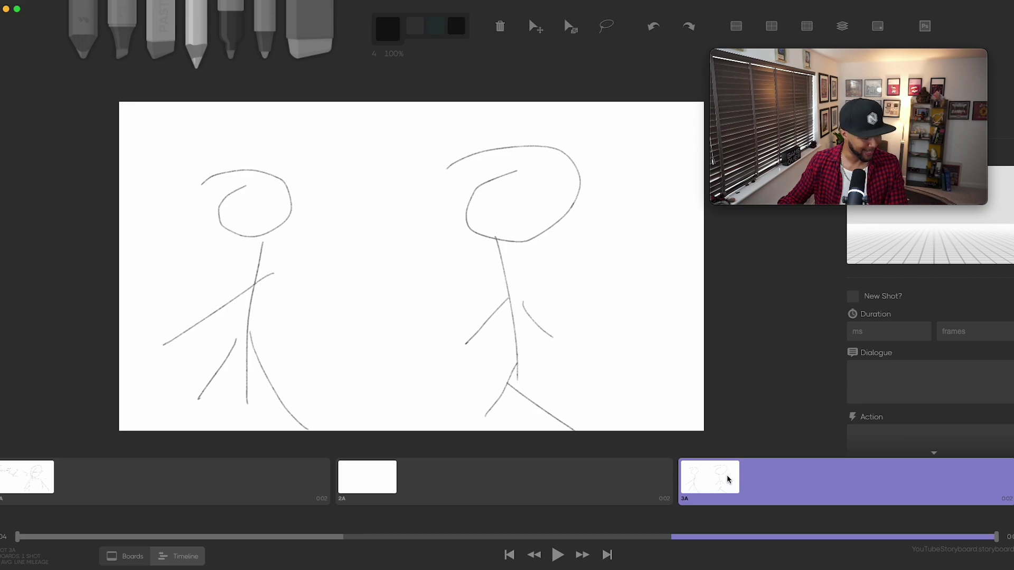
left_click_drag(759, 483, 427, 499)
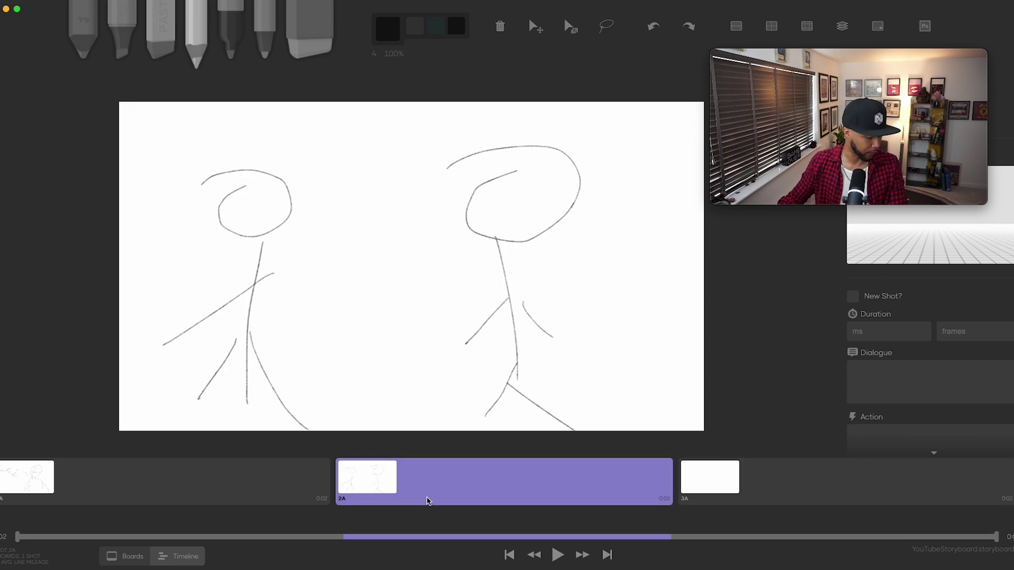
left_click(238, 477)
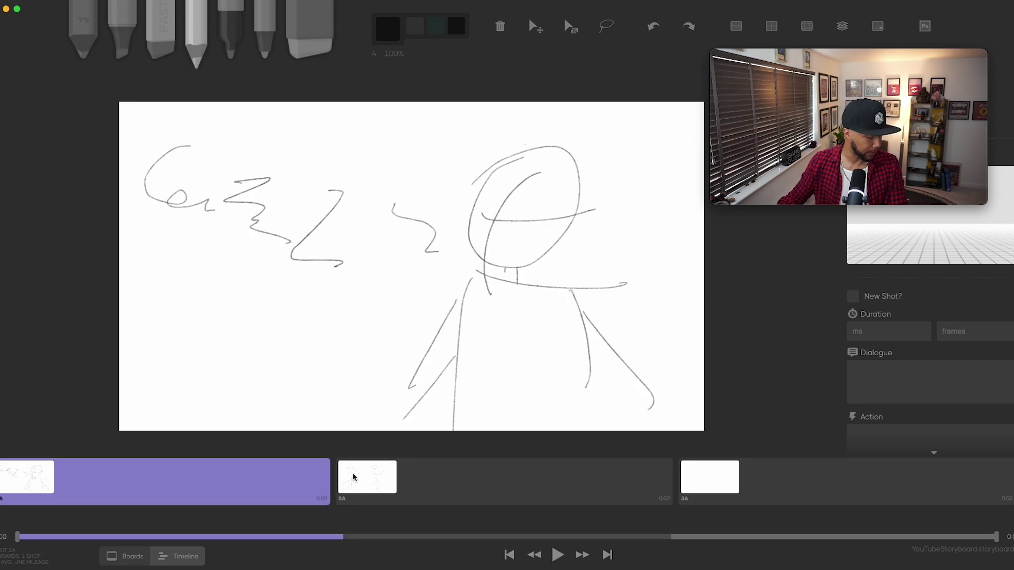
- Look at the second and third boards in the timeline, then return to the boards view with the third board selected
left_click(451, 499)
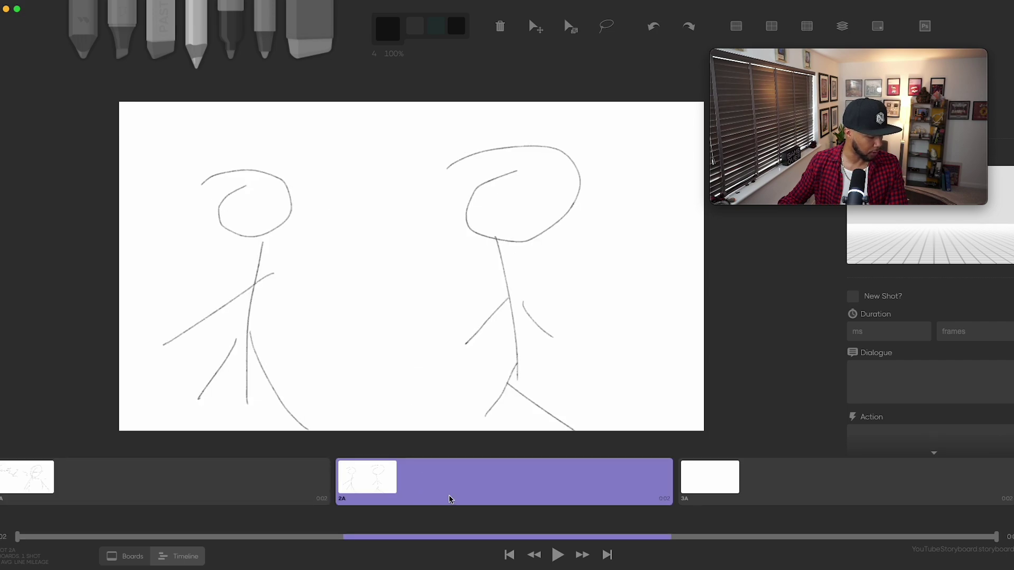
left_click(709, 472)
left_click(131, 557)
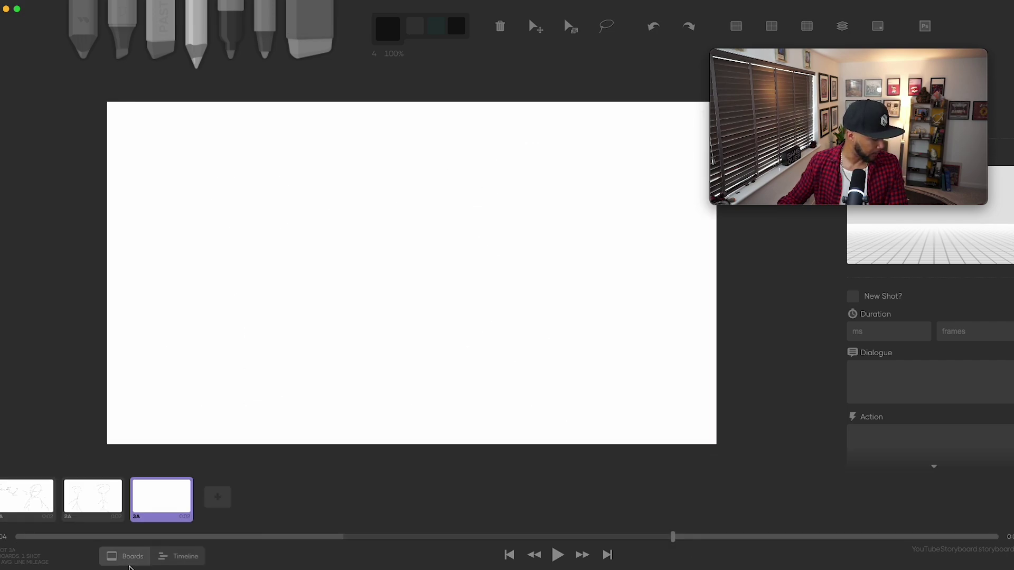
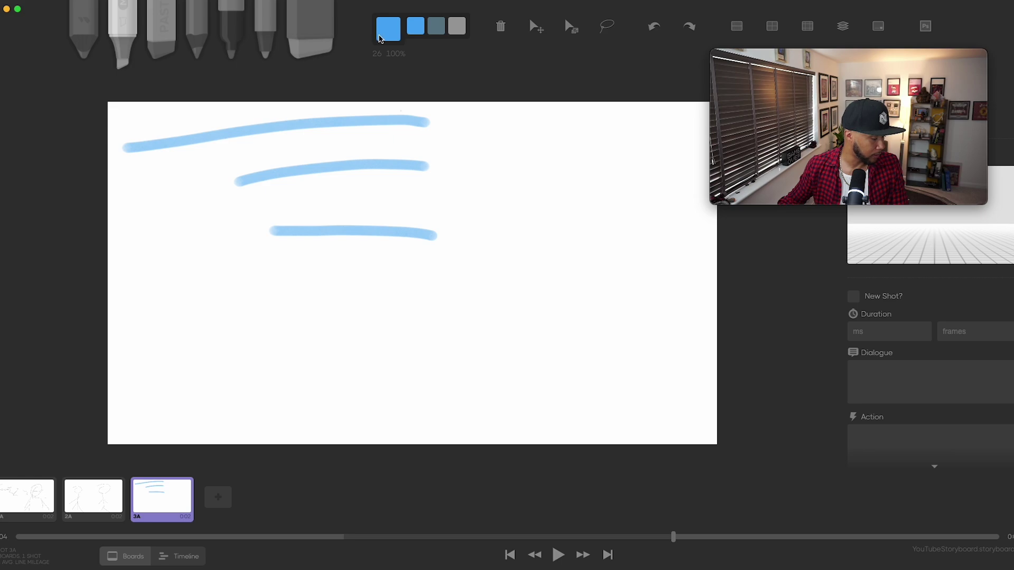
- Move the three blue strokes on the third board and scale them down near the centre
left_click(386, 37)
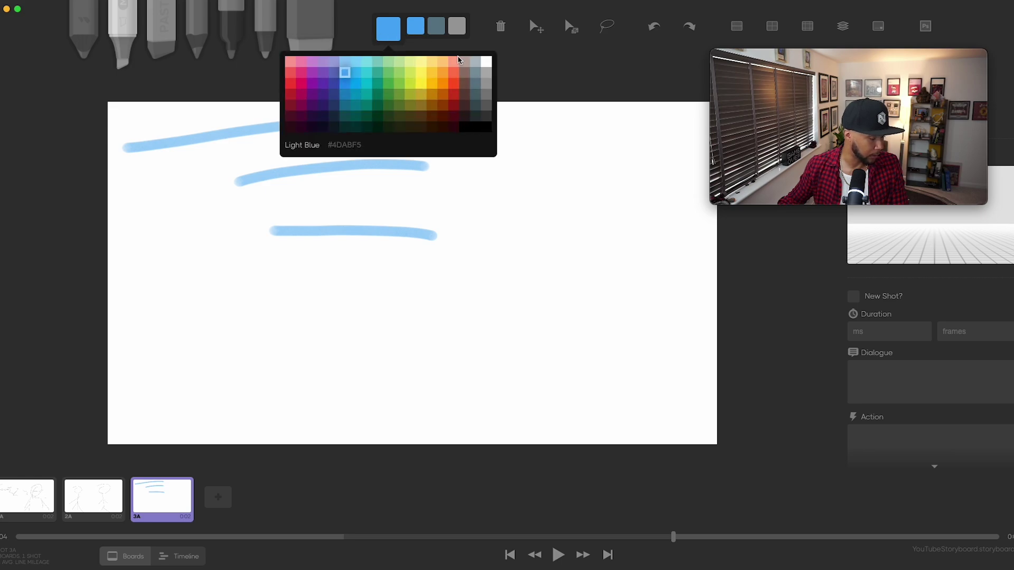
left_click(536, 28)
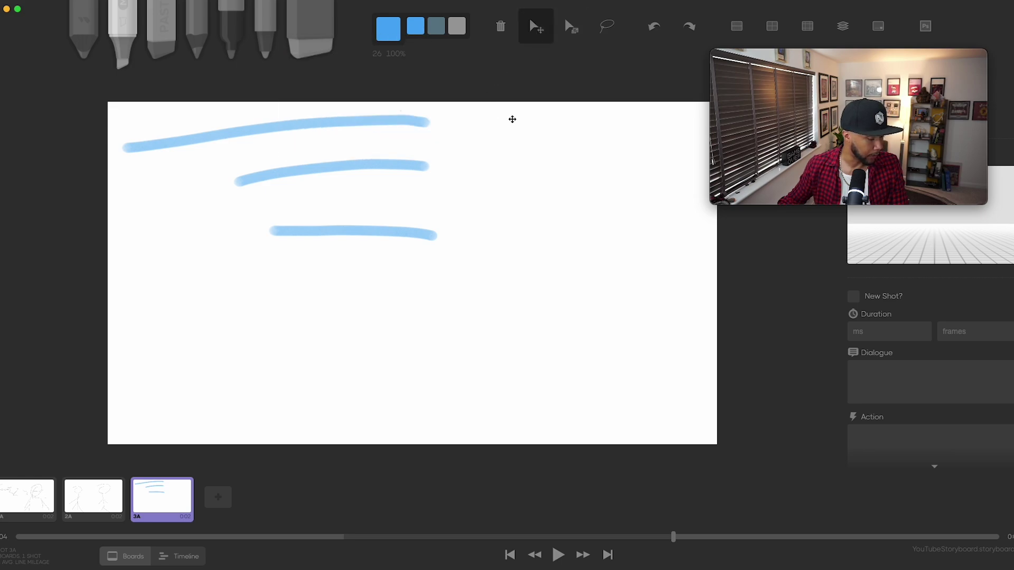
mouse_move(471, 113)
left_mouse_down()
mouse_move(477, 118)
mouse_move(456, 123)
mouse_move(473, 143)
left_mouse_up()
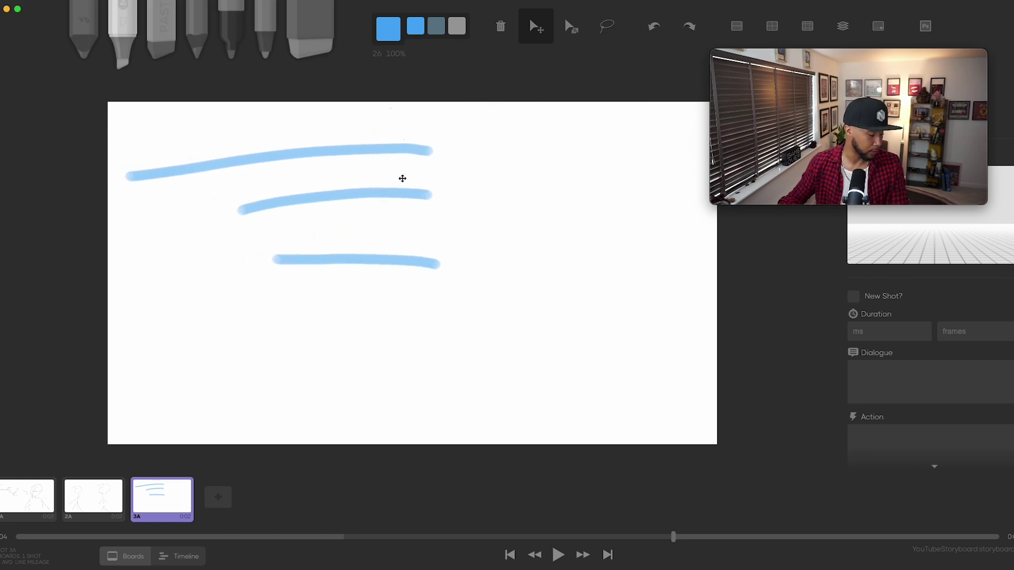
mouse_move(490, 198)
left_mouse_down()
mouse_move(663, 247)
mouse_move(623, 240)
mouse_move(656, 195)
mouse_move(650, 236)
mouse_move(281, 255)
mouse_move(505, 229)
mouse_move(389, 253)
mouse_move(507, 256)
mouse_move(503, 268)
mouse_move(246, 283)
mouse_move(496, 246)
mouse_move(487, 261)
mouse_move(983, 253)
mouse_move(475, 1)
left_mouse_up()
key("s")
- Try to lasso the three blue strokes and transform them as a selection
left_click(606, 26)
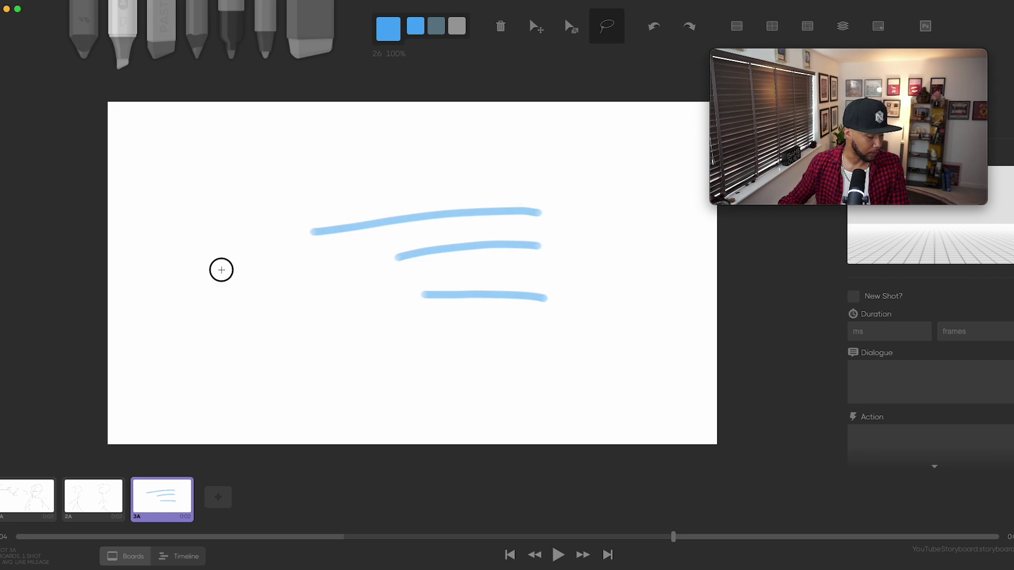
mouse_move(222, 270)
left_mouse_down()
mouse_move(604, 249)
mouse_move(561, 200)
mouse_move(523, 175)
left_mouse_up()
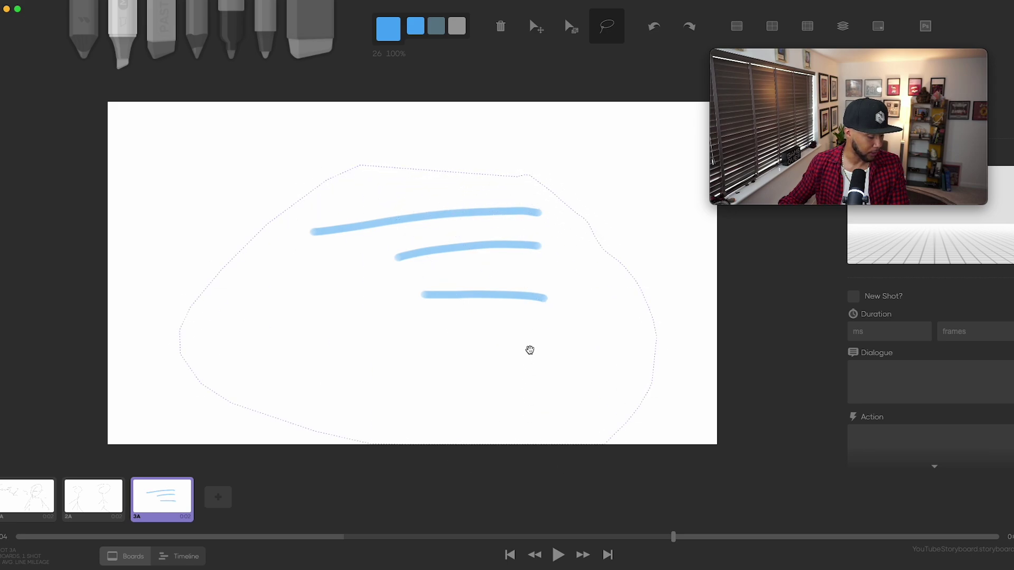
mouse_move(530, 350)
left_mouse_down()
mouse_move(496, 338)
mouse_move(460, 285)
left_mouse_up()
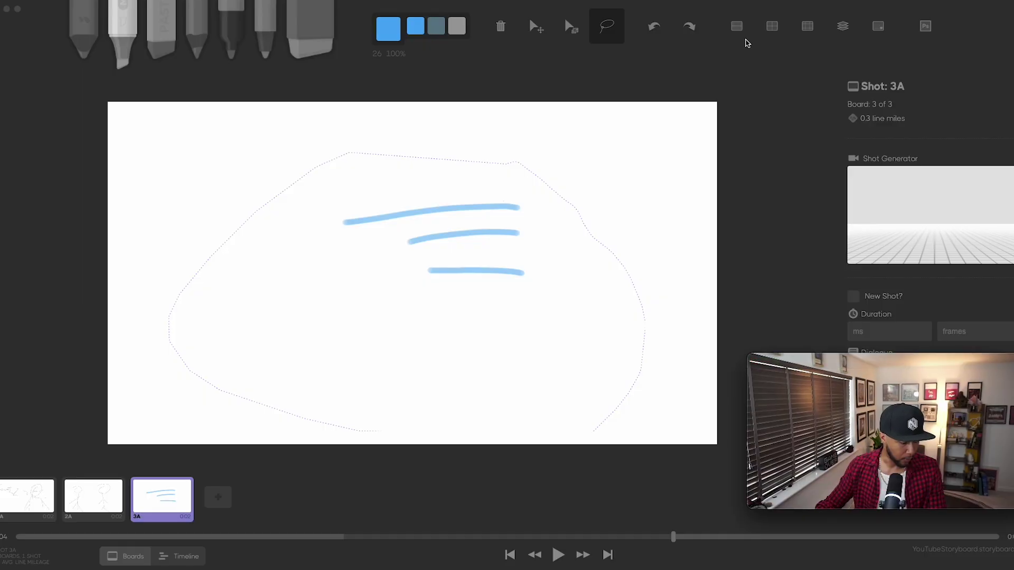
- Show the grid, centre and thirds guides over the board
left_click(738, 30)
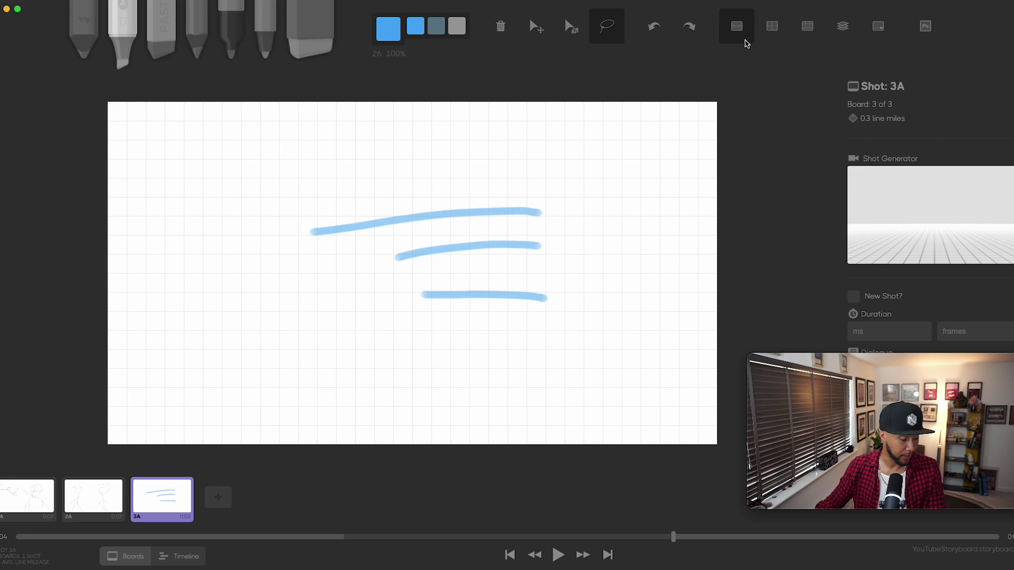
left_click(763, 34)
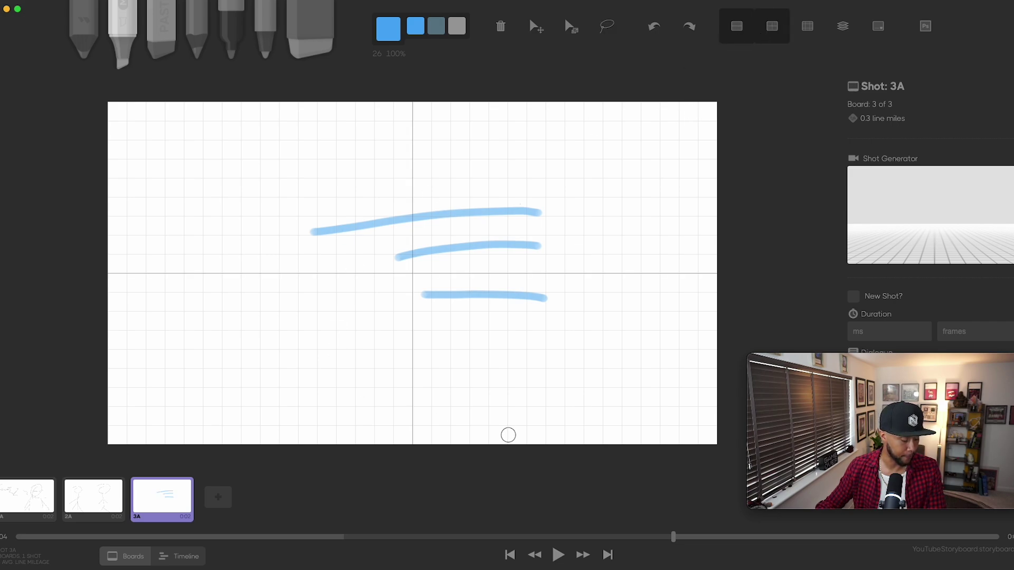
left_click(806, 33)
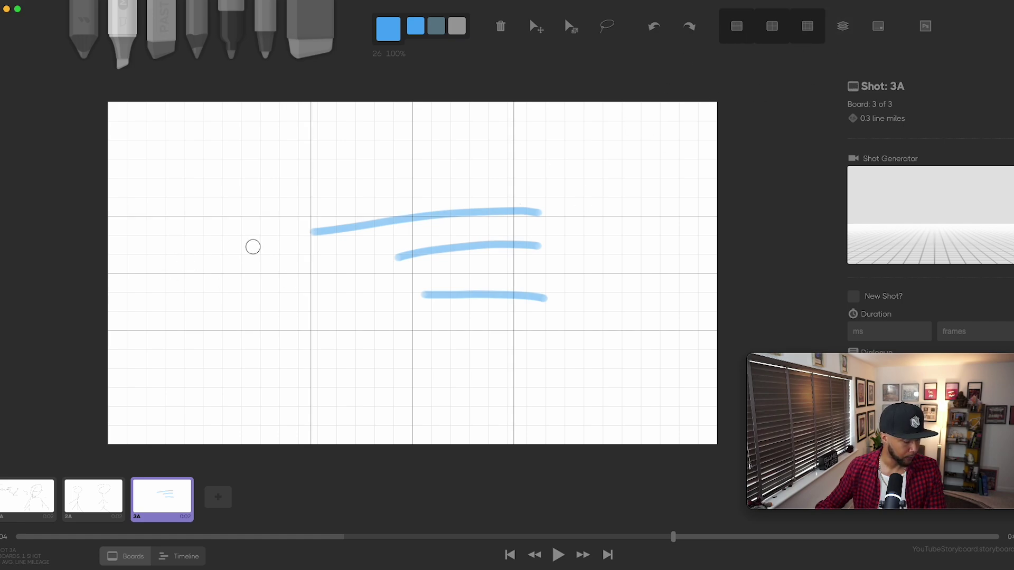
- Paint four blue marks on the third board, two near the upper thirds line and two just below the centre line
left_click(255, 213)
left_click(525, 214)
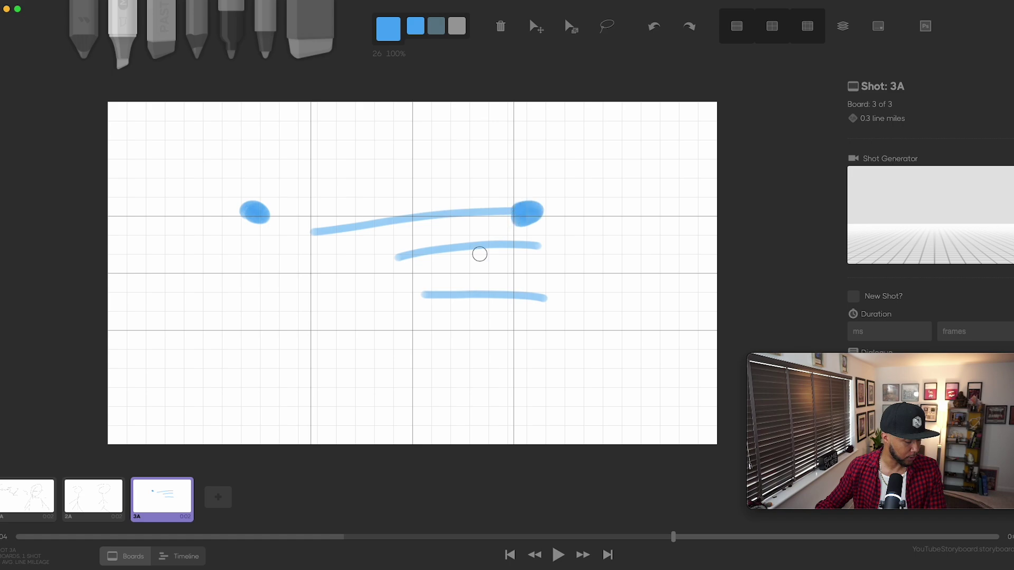
left_click_drag(337, 266, 309, 277)
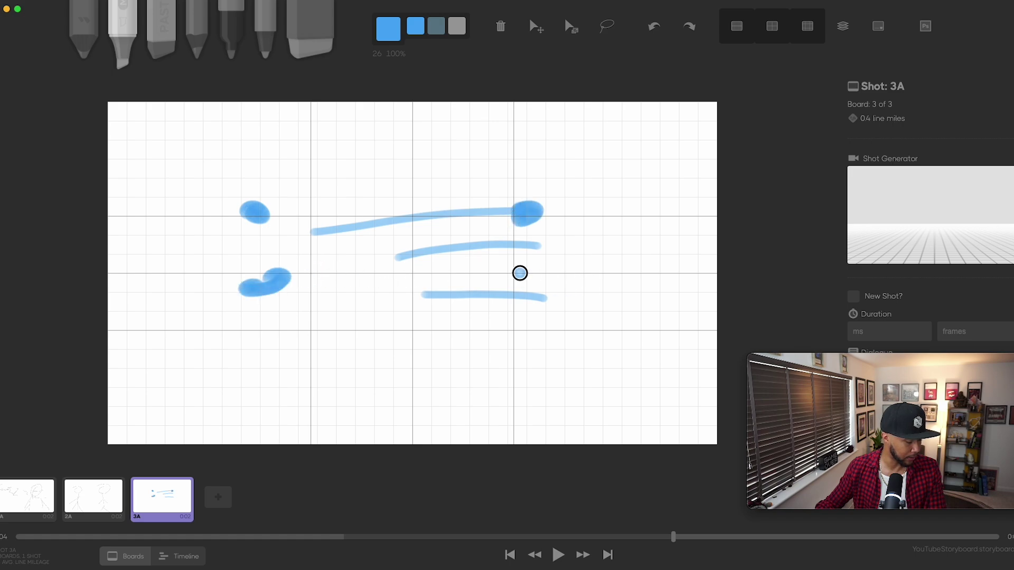
left_click(524, 281)
- With onion skinning turned on, ink a long horizontal line and some crossing strokes in the left half of the first board
left_click(827, 40)
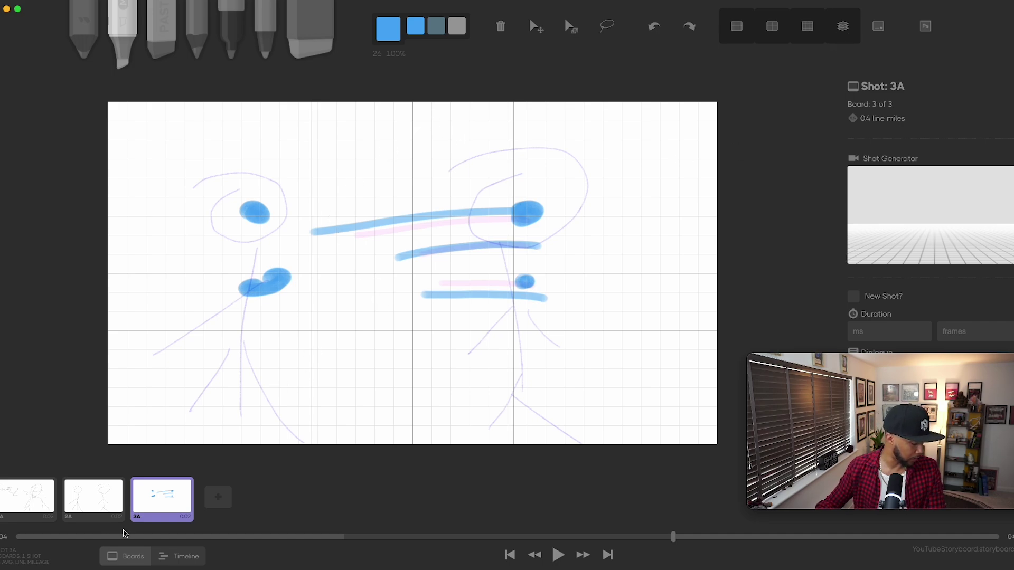
left_click_drag(658, 541, 175, 543)
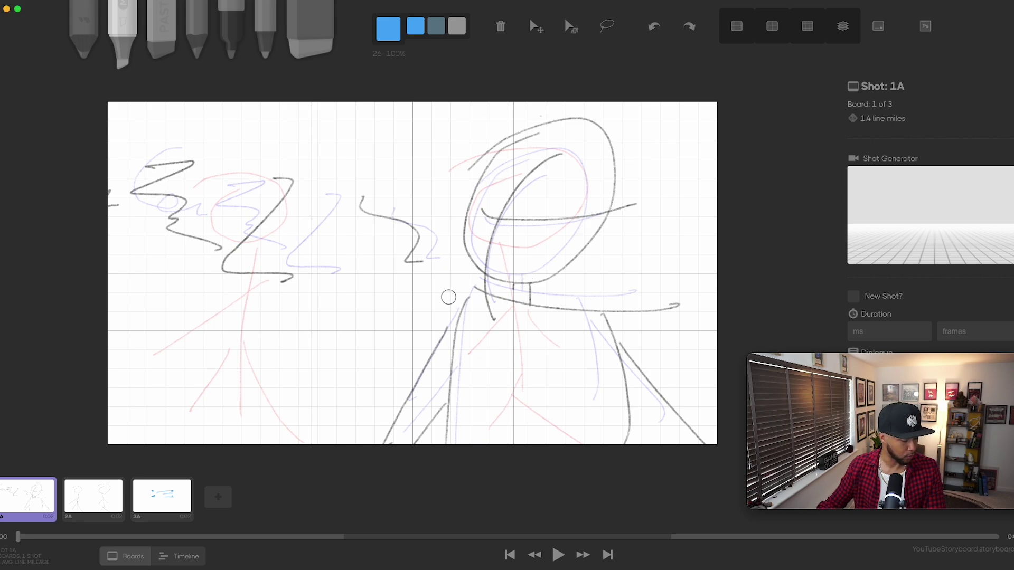
left_click(230, 43)
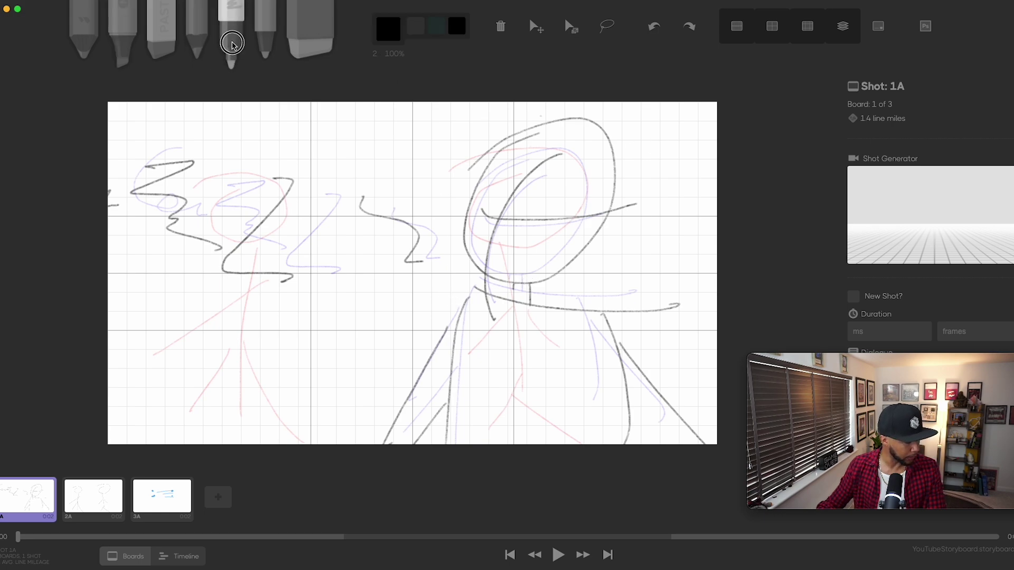
left_click_drag(449, 302, 264, 311)
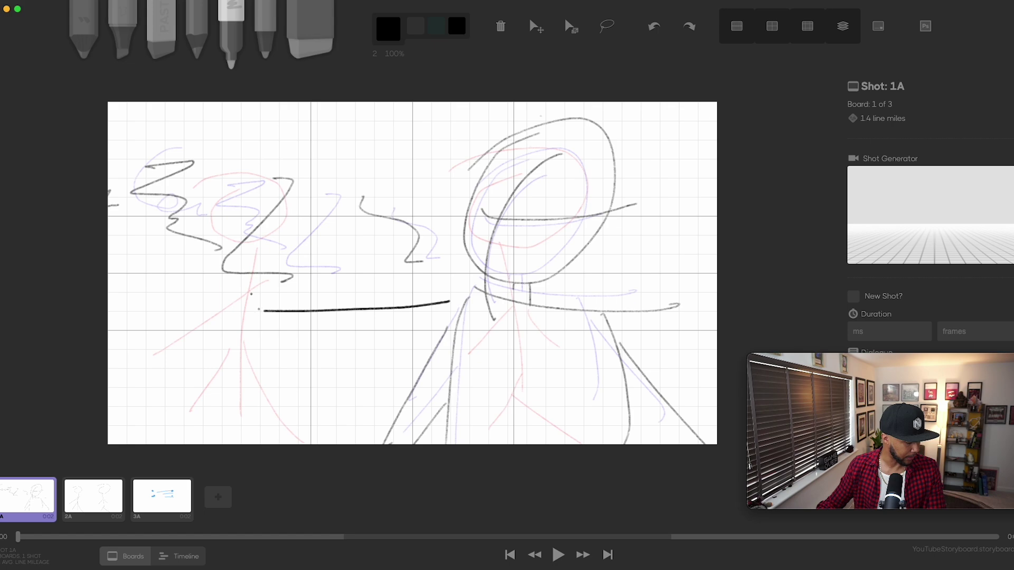
left_click_drag(176, 309, 179, 339)
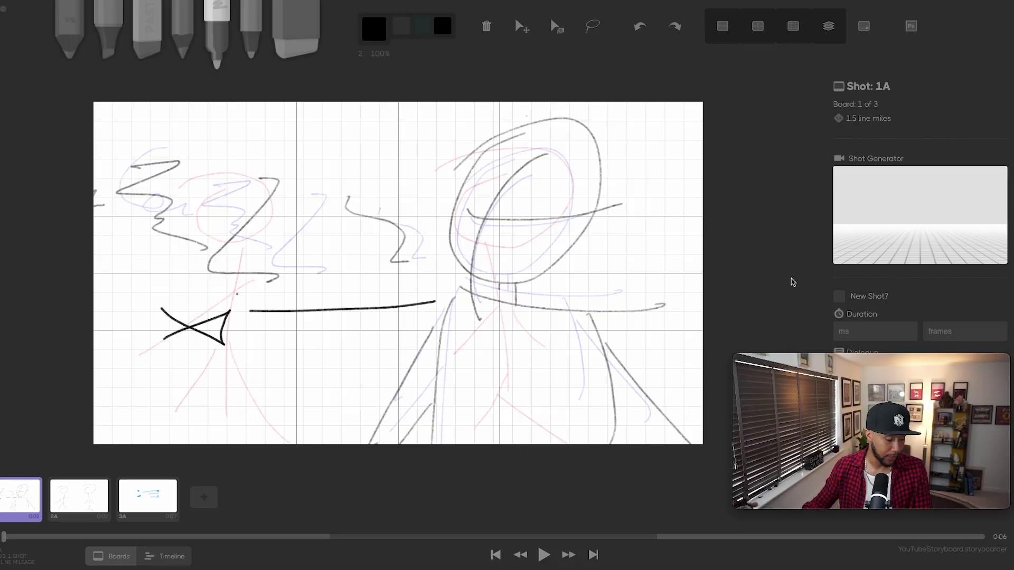
- Open the Shot Generator for the first board
left_click_drag(852, 362, 417, 378)
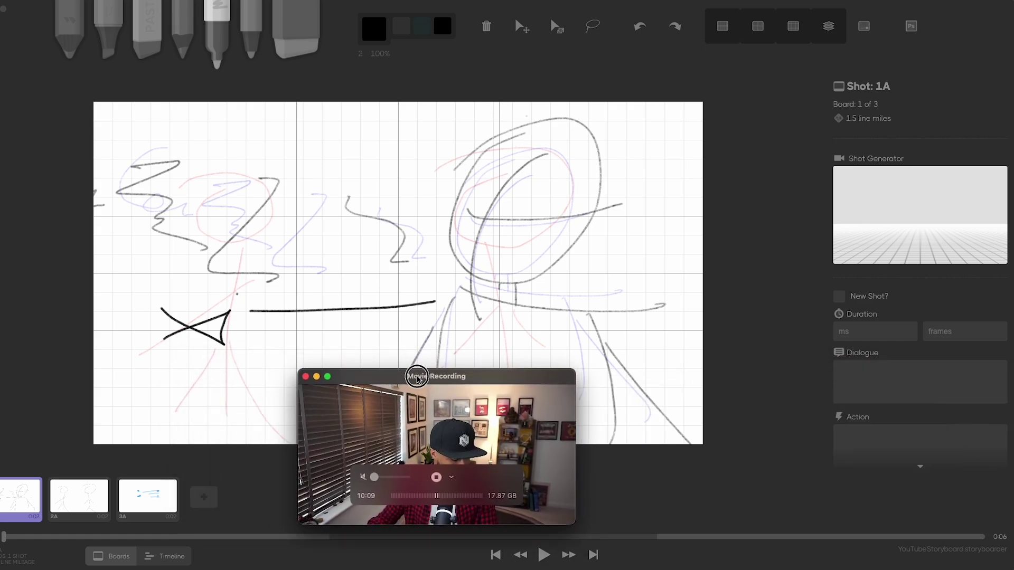
left_click(912, 218)
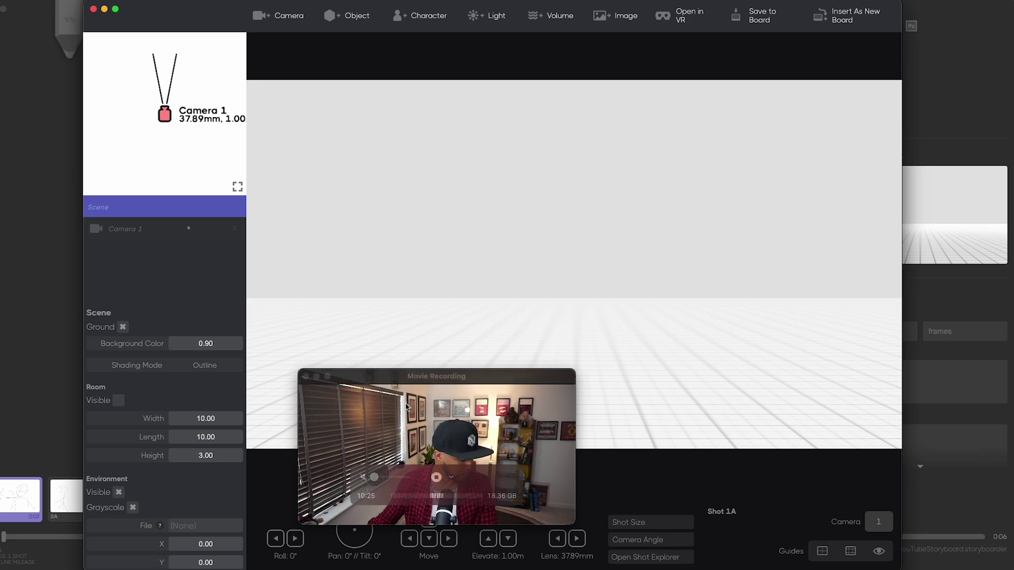
left_click_drag(437, 376, 839, 374)
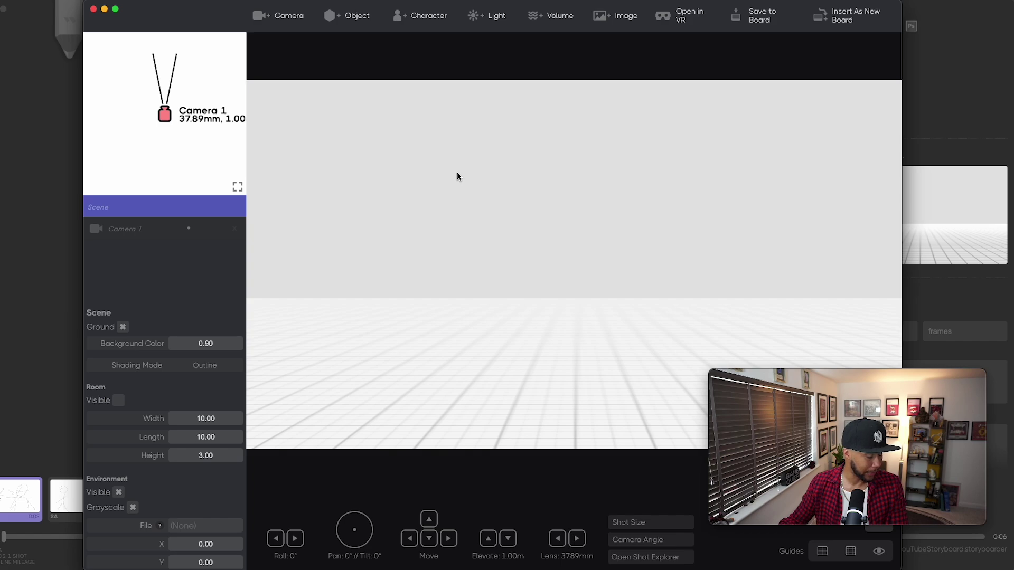
- Add a male character to the scene and place it at X -0.26, Y 0.95 with a rotation of -3°
left_click(422, 17)
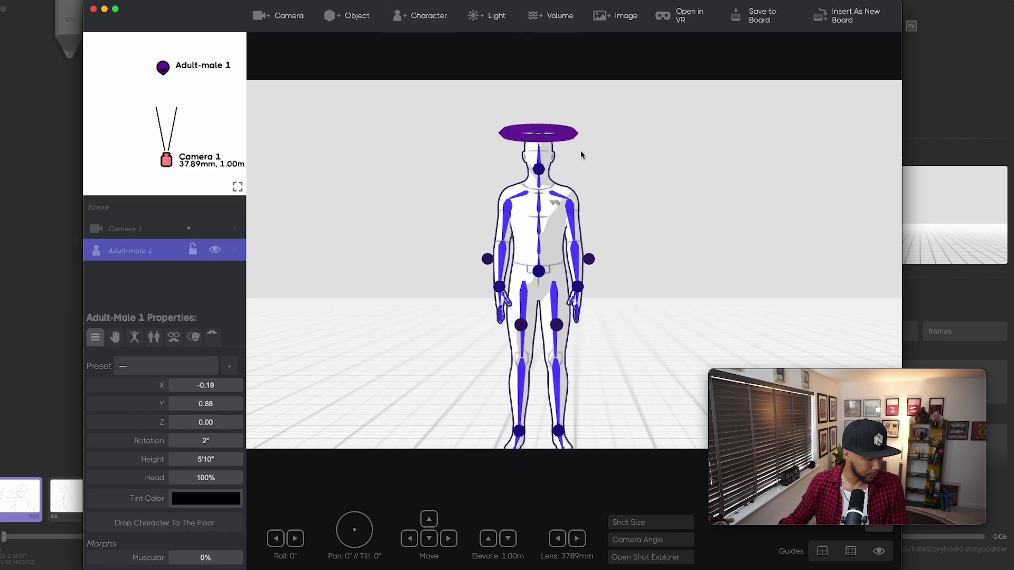
mouse_move(570, 140)
left_mouse_down()
mouse_move(559, 130)
mouse_move(535, 136)
mouse_move(559, 140)
left_mouse_up()
left_click_drag(578, 290, 587, 280)
left_click_drag(485, 284, 535, 270)
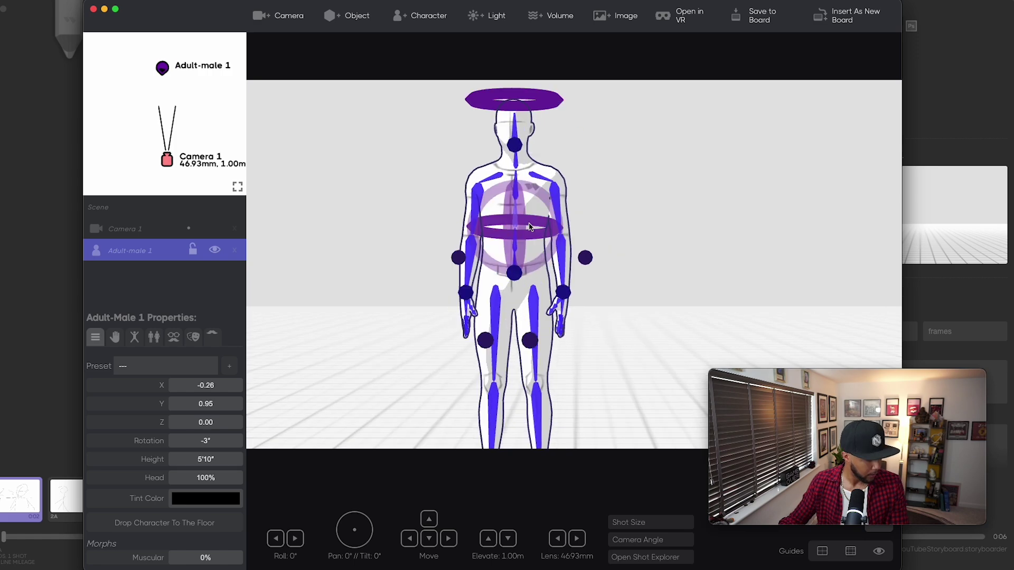
- Frame the character with the camera panned and tilted to 1° and the lens at 49.37 mm
scroll(517, 177, "up", 5)
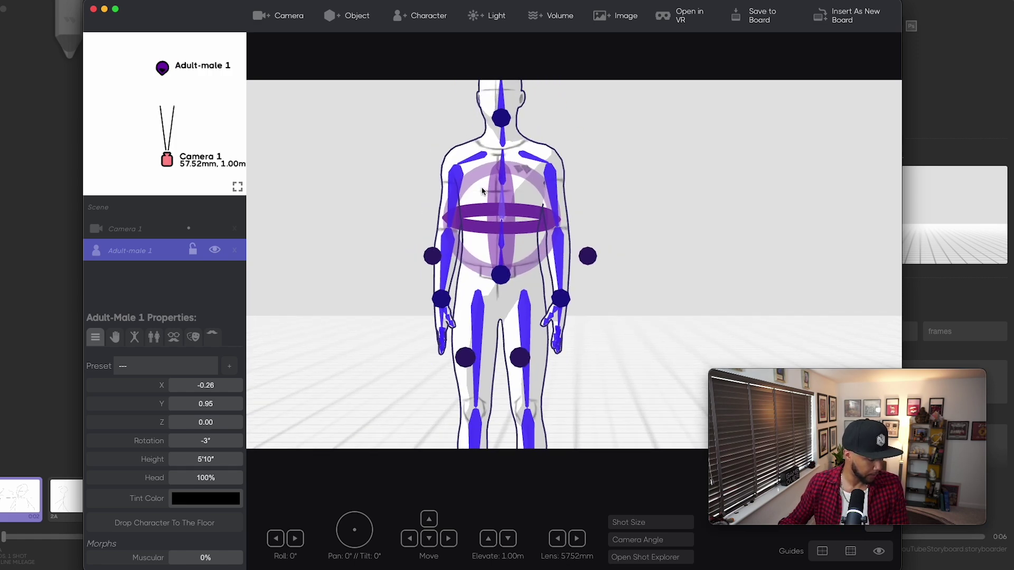
left_click_drag(355, 526, 349, 510)
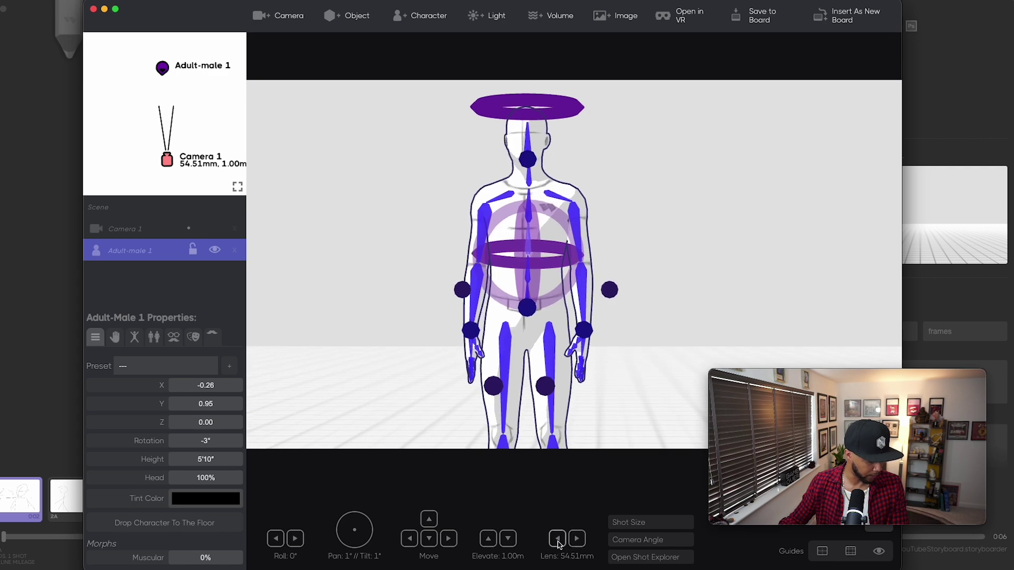
left_click(558, 539)
left_click(558, 539)
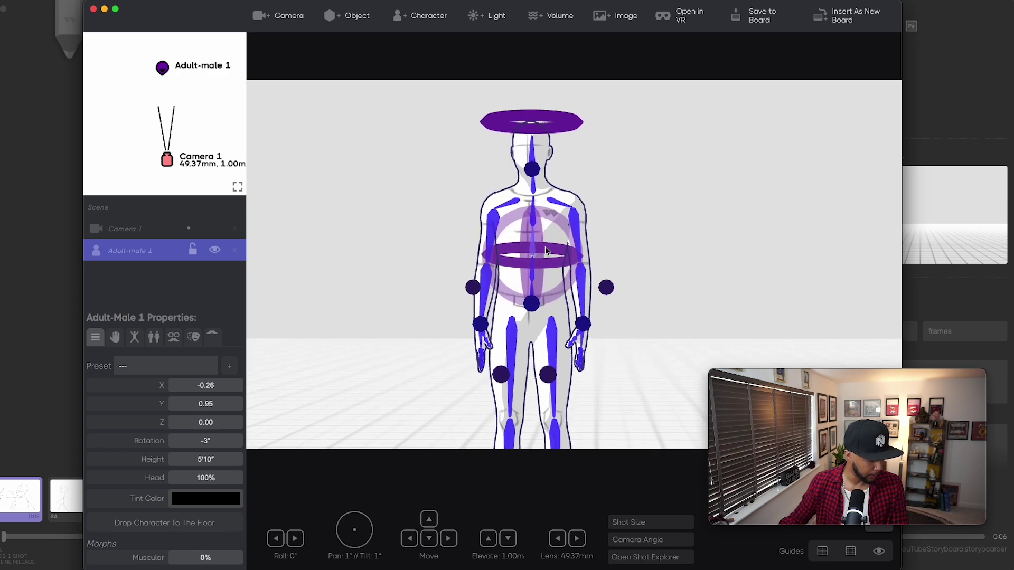
- Swing the character's left arm slightly away from the body and turn the character to a rotation of -36°
left_click(563, 226)
left_click_drag(599, 235, 660, 224)
left_click(661, 224)
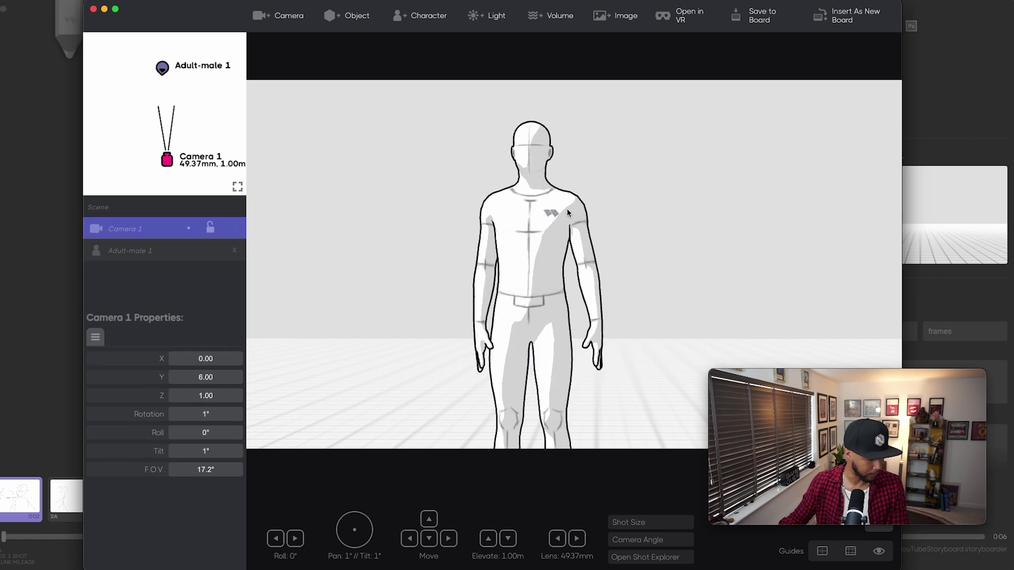
left_click(546, 247)
left_click_drag(572, 131, 536, 138)
key("Escape")
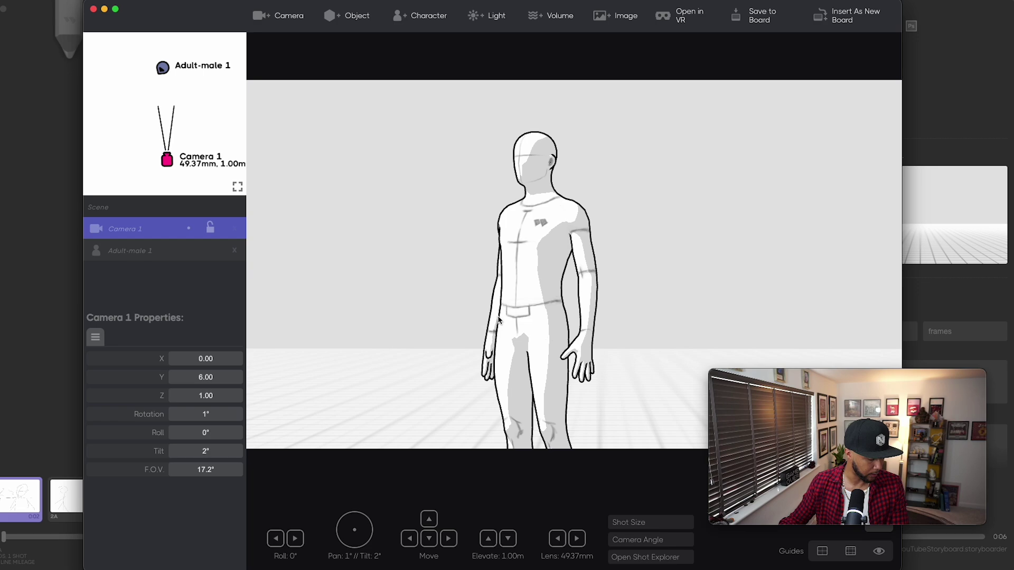
- Pose the character with the right forearm stretched out in front and the left elbow bent behind
left_click(498, 320)
left_click_drag(493, 348, 458, 293)
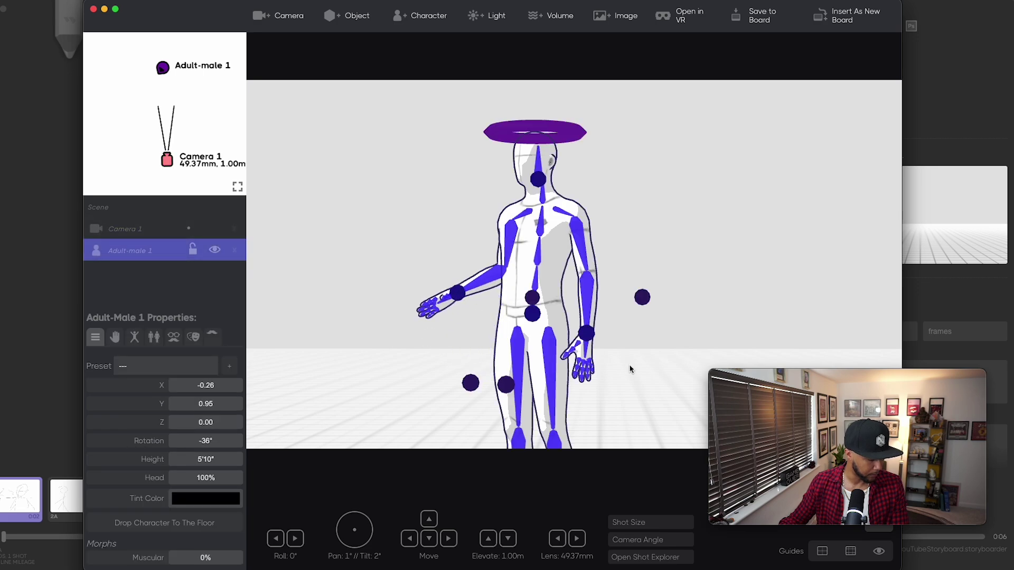
left_click_drag(587, 333, 602, 294)
left_click(668, 409)
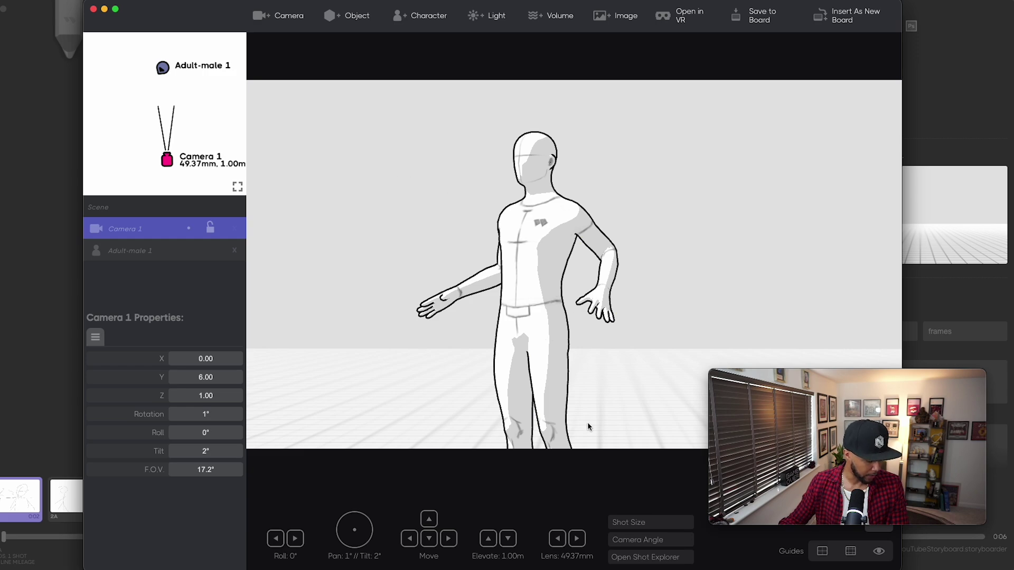
- Try the centre guide over the shot and hide it again
left_click(823, 552)
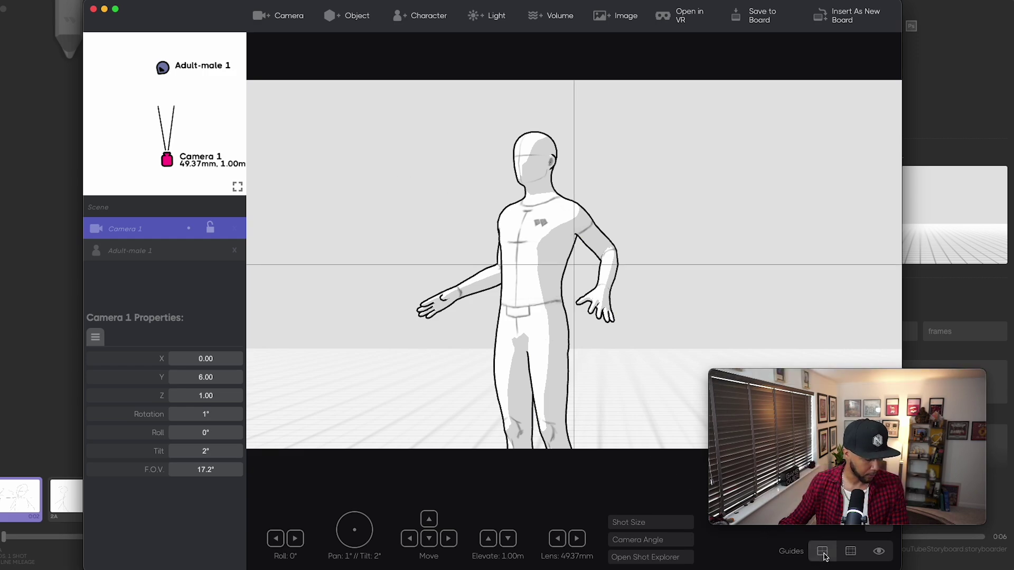
left_click(825, 555)
left_click(826, 554)
left_click(825, 555)
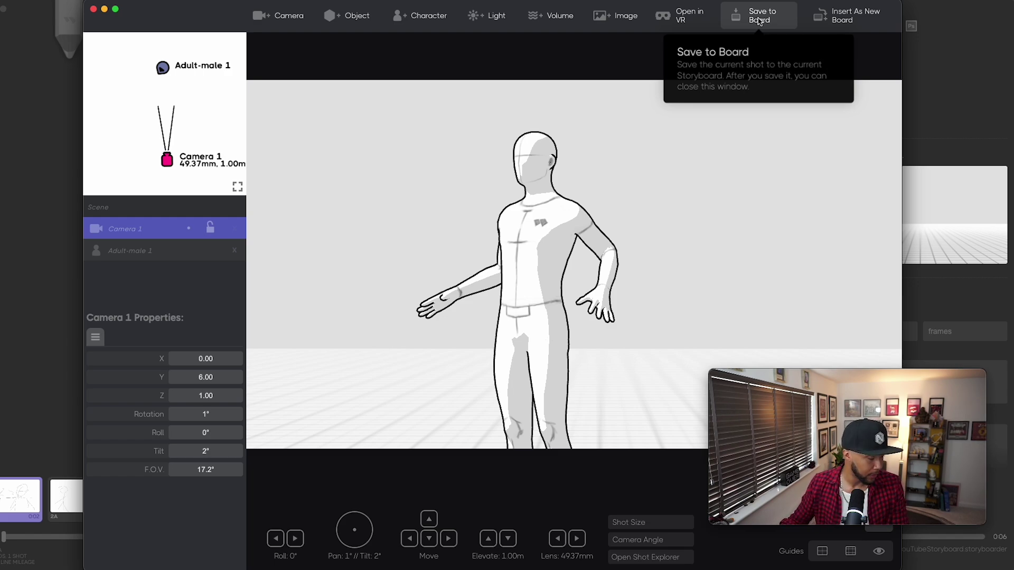
- Insert the posed shot as a new board and close the Shot Generator
left_click(854, 21)
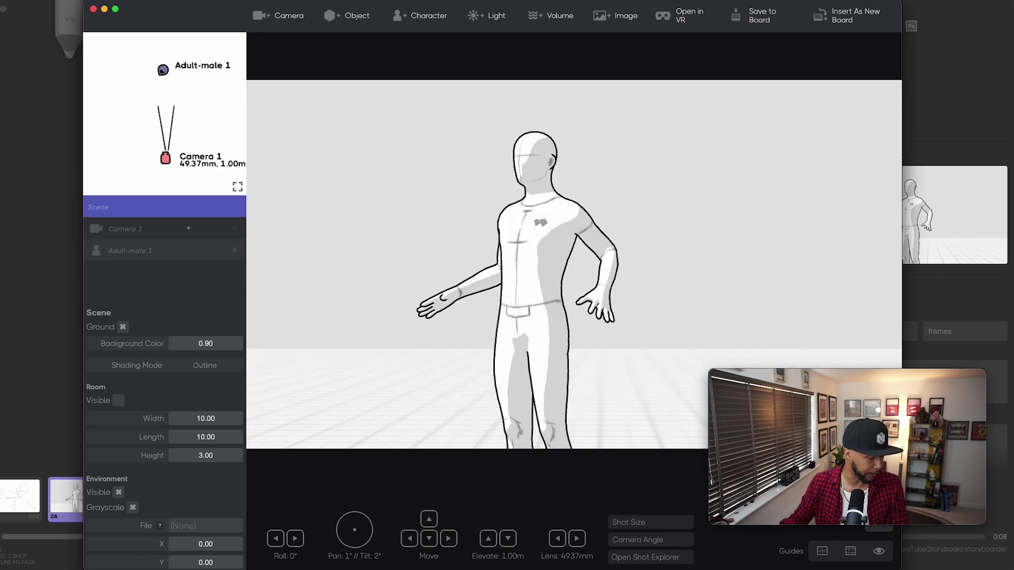
left_click(94, 9)
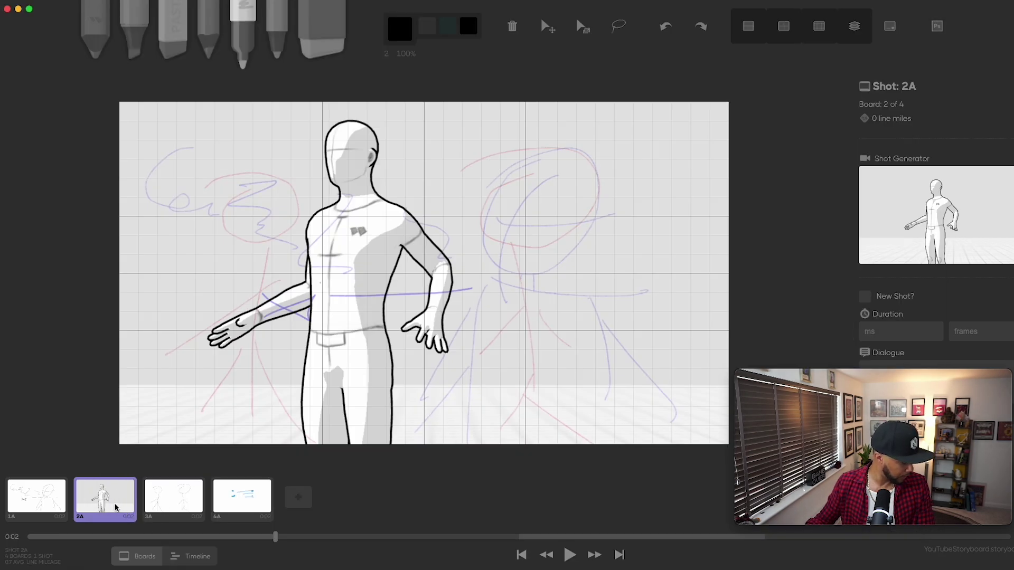
- Turn off onion skinning and move the posed character's board to first place in the timeline
left_click(852, 21)
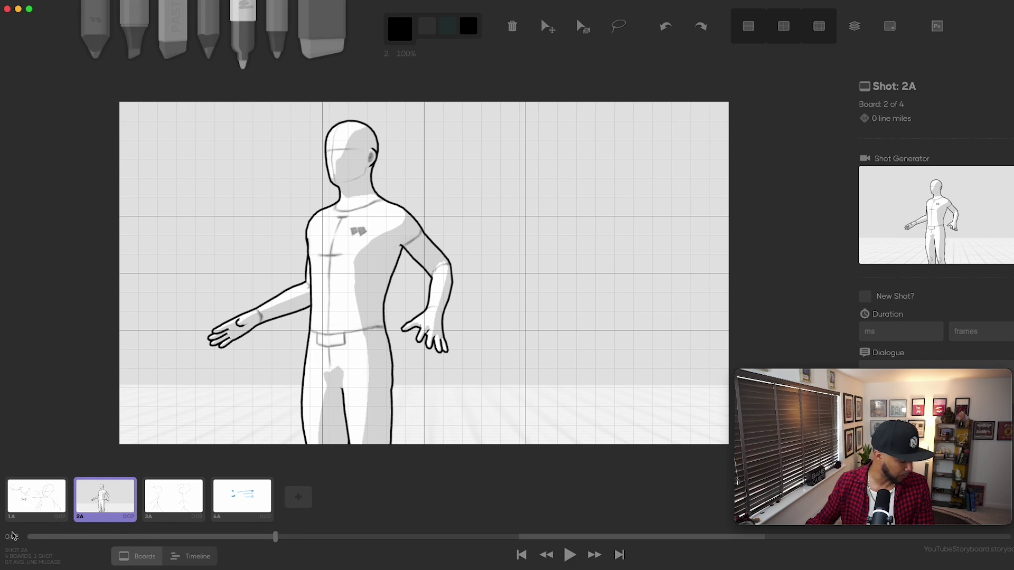
left_click(180, 561)
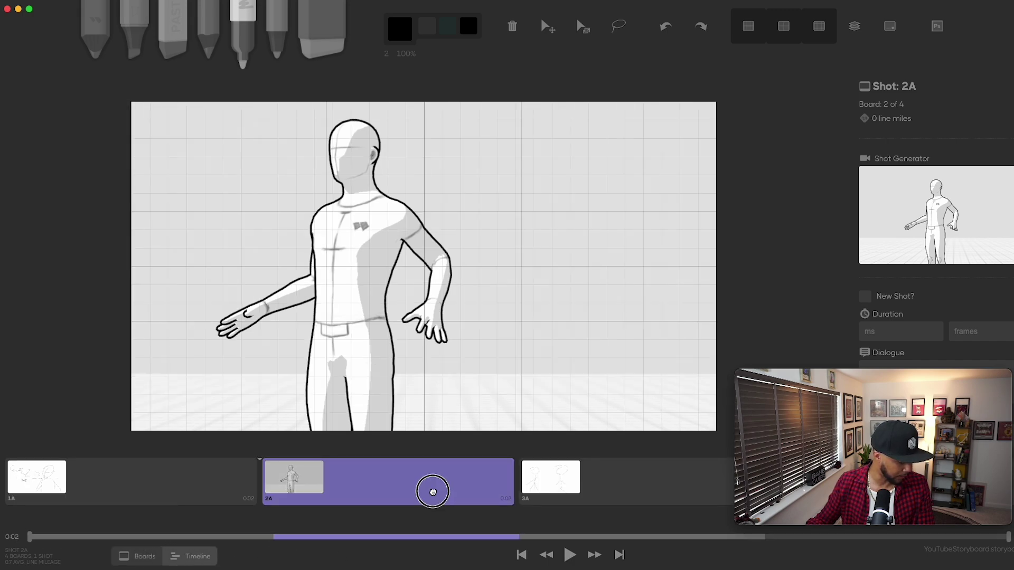
left_click_drag(358, 484, 79, 482)
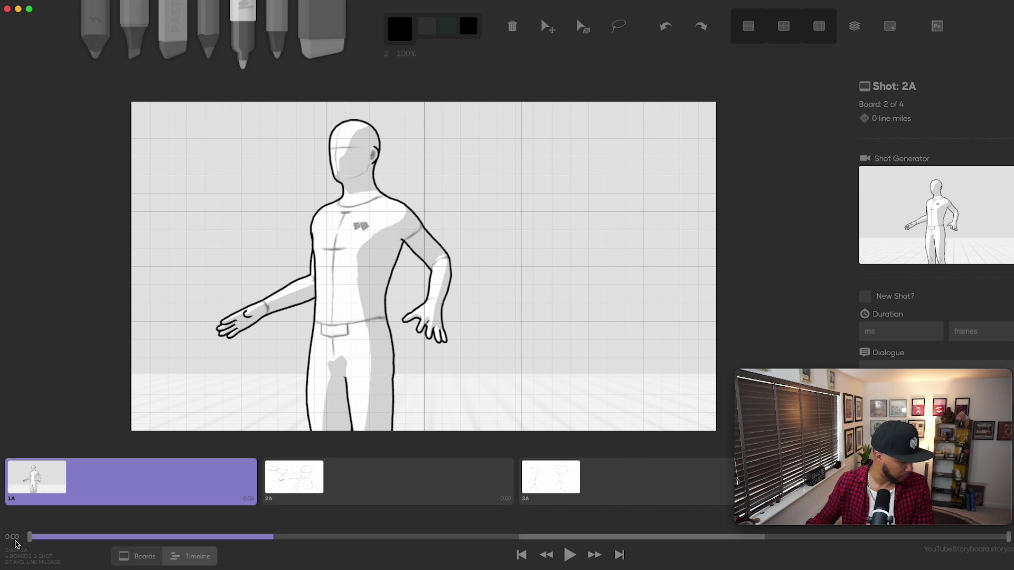